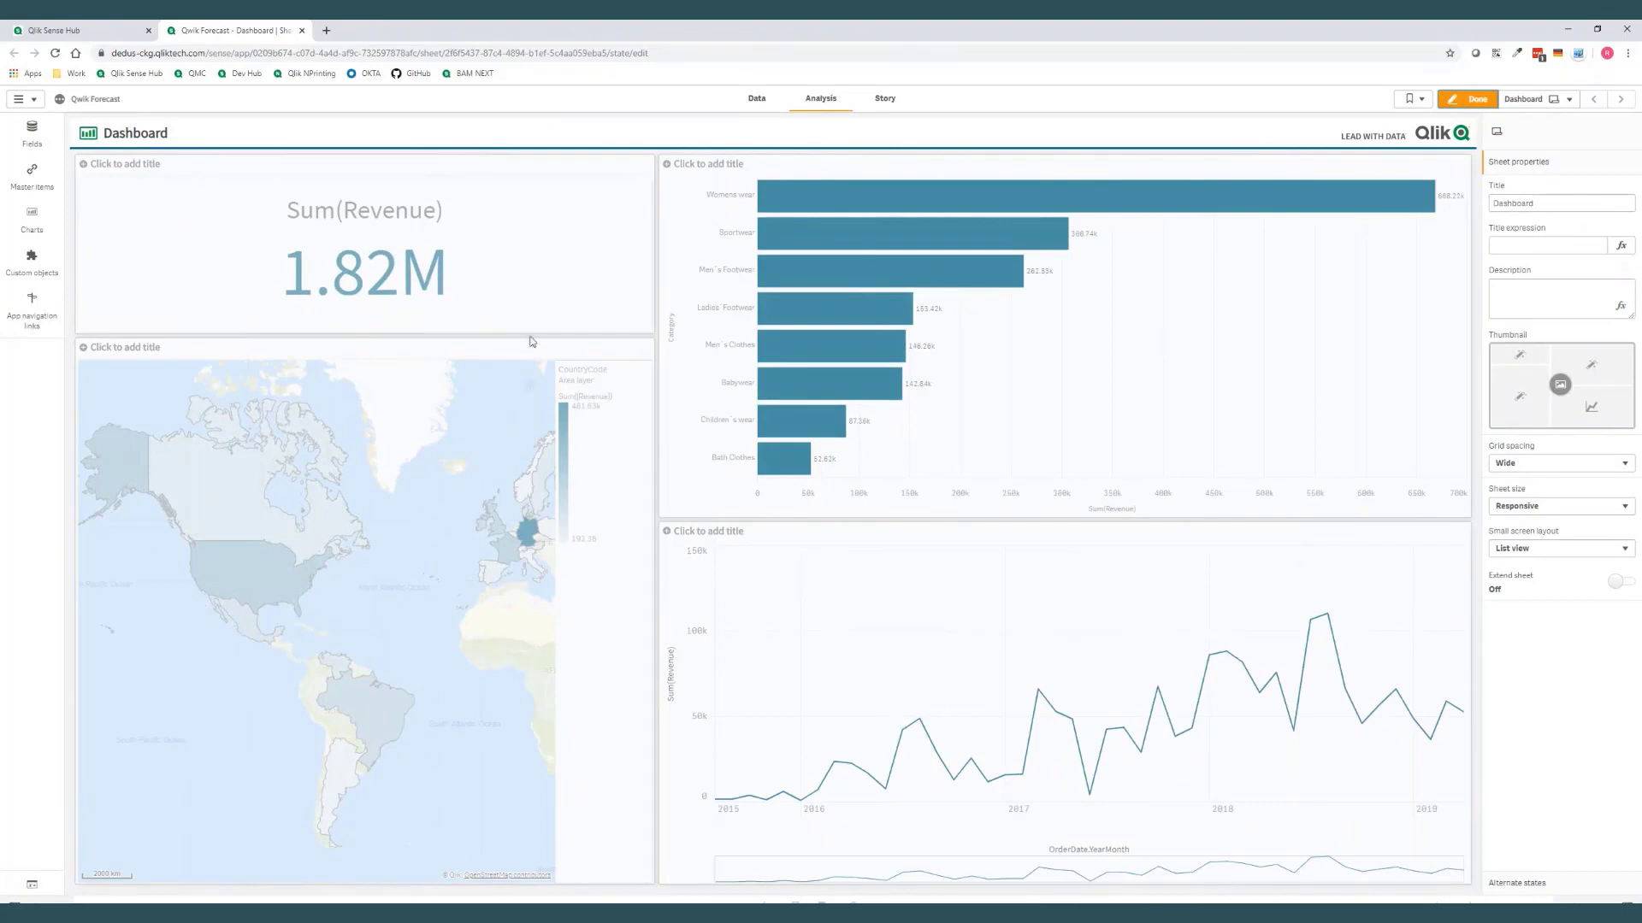
# Replace the revenue line chart with the Qwik Forecast extension, searching the custom objects for "Qwik", and finish editing the sheet
pyautogui.click(31, 272)
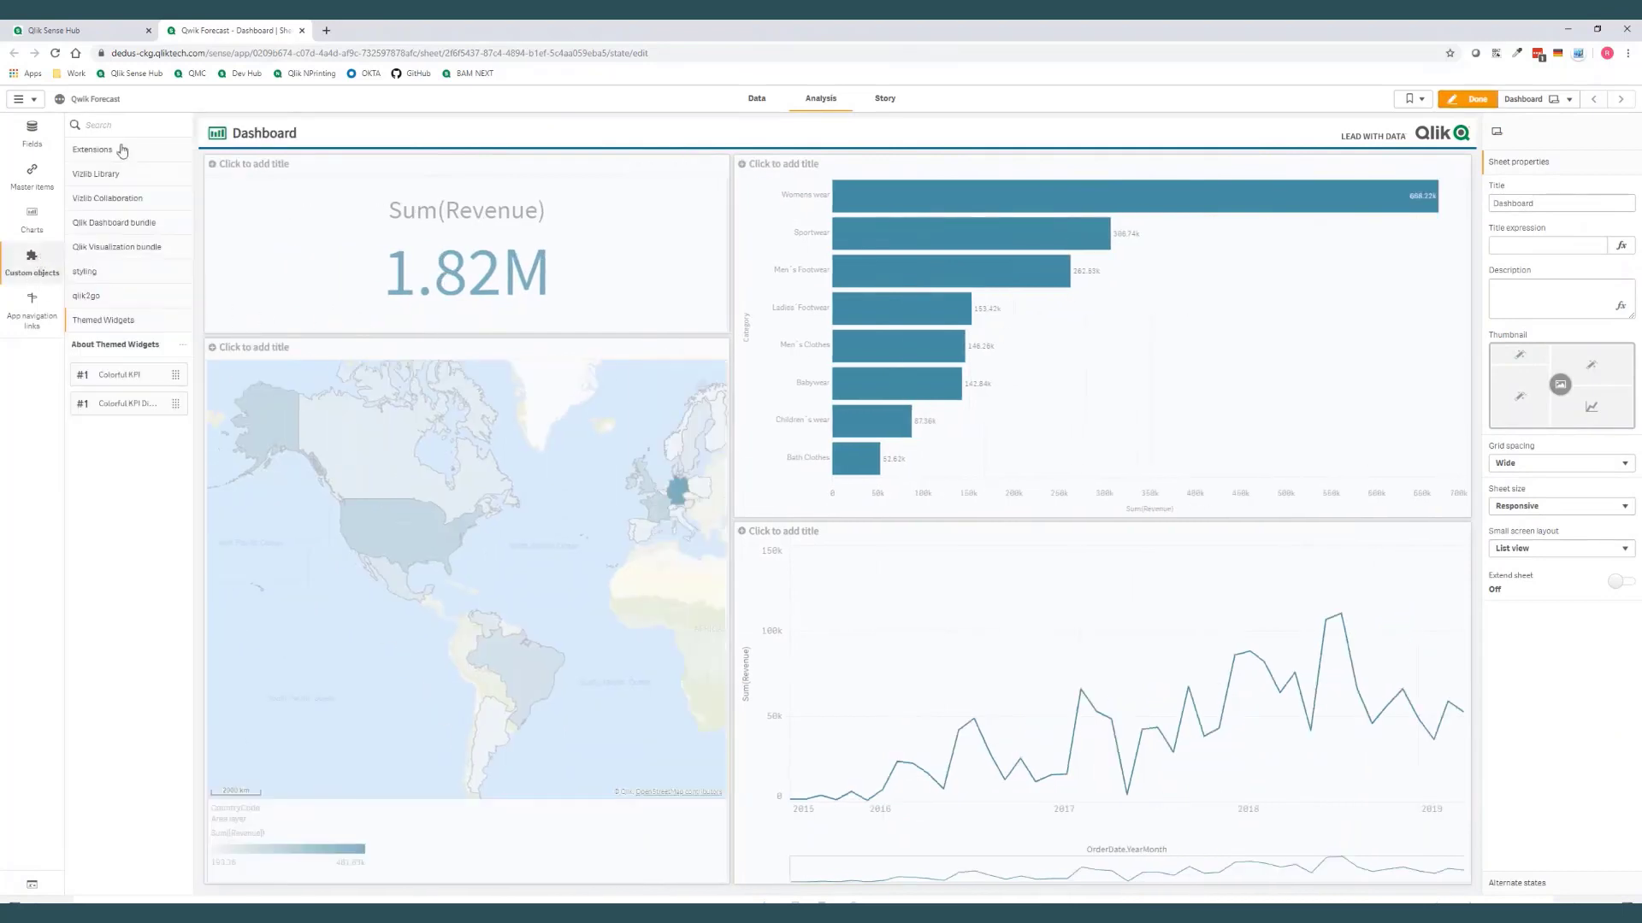
pyautogui.click(124, 127)
pyautogui.write('Qwik')
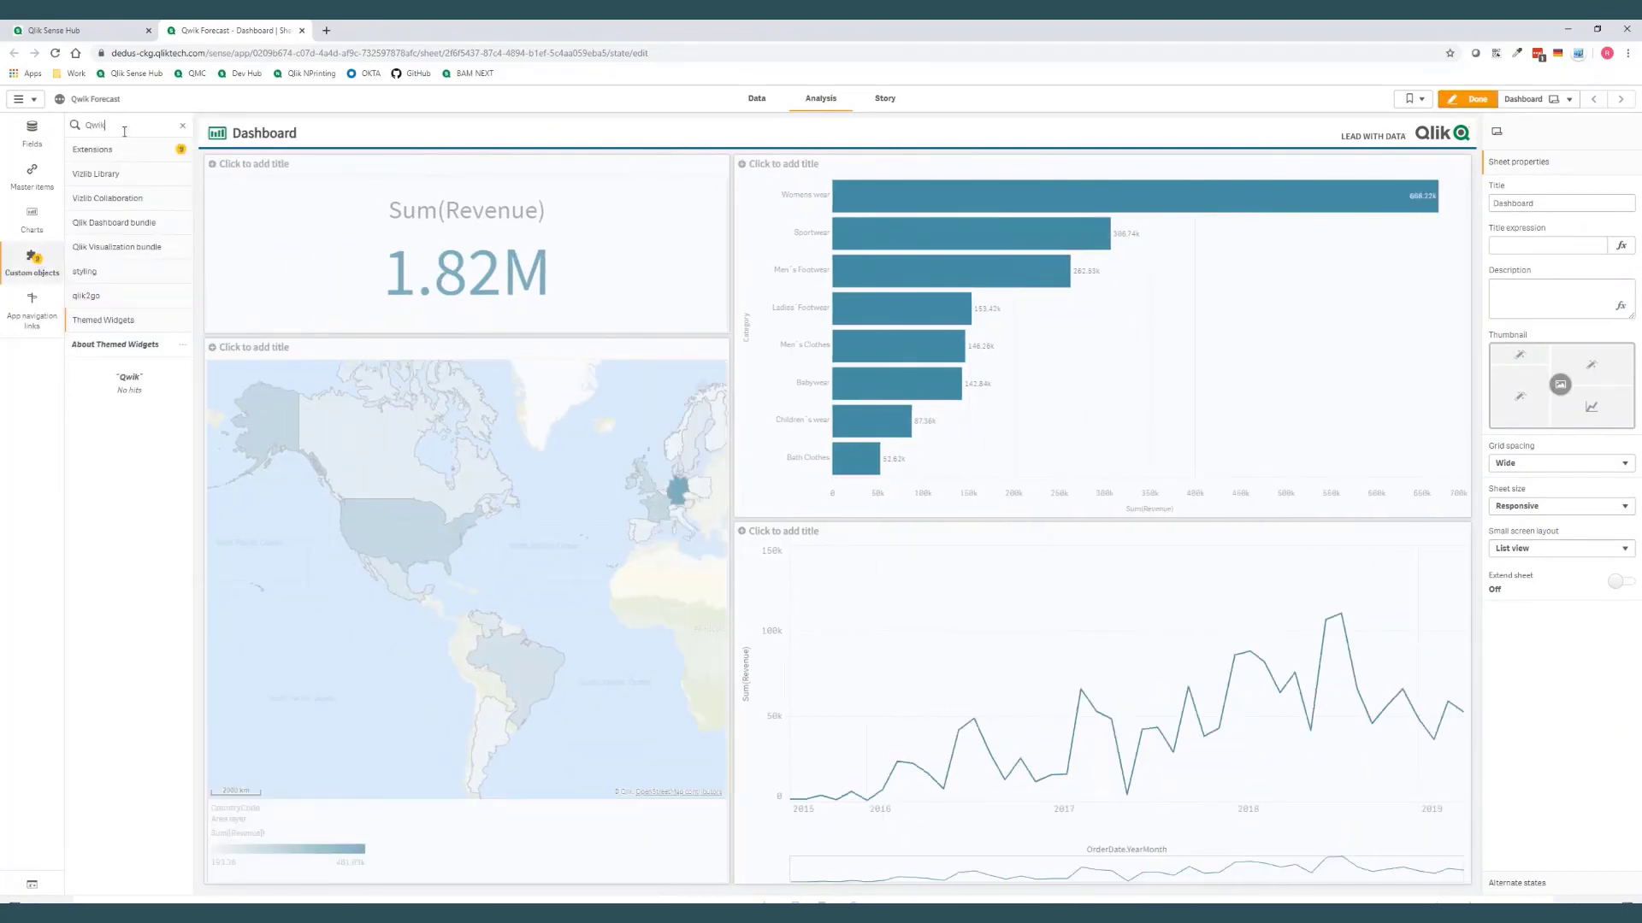
pyautogui.click(104, 150)
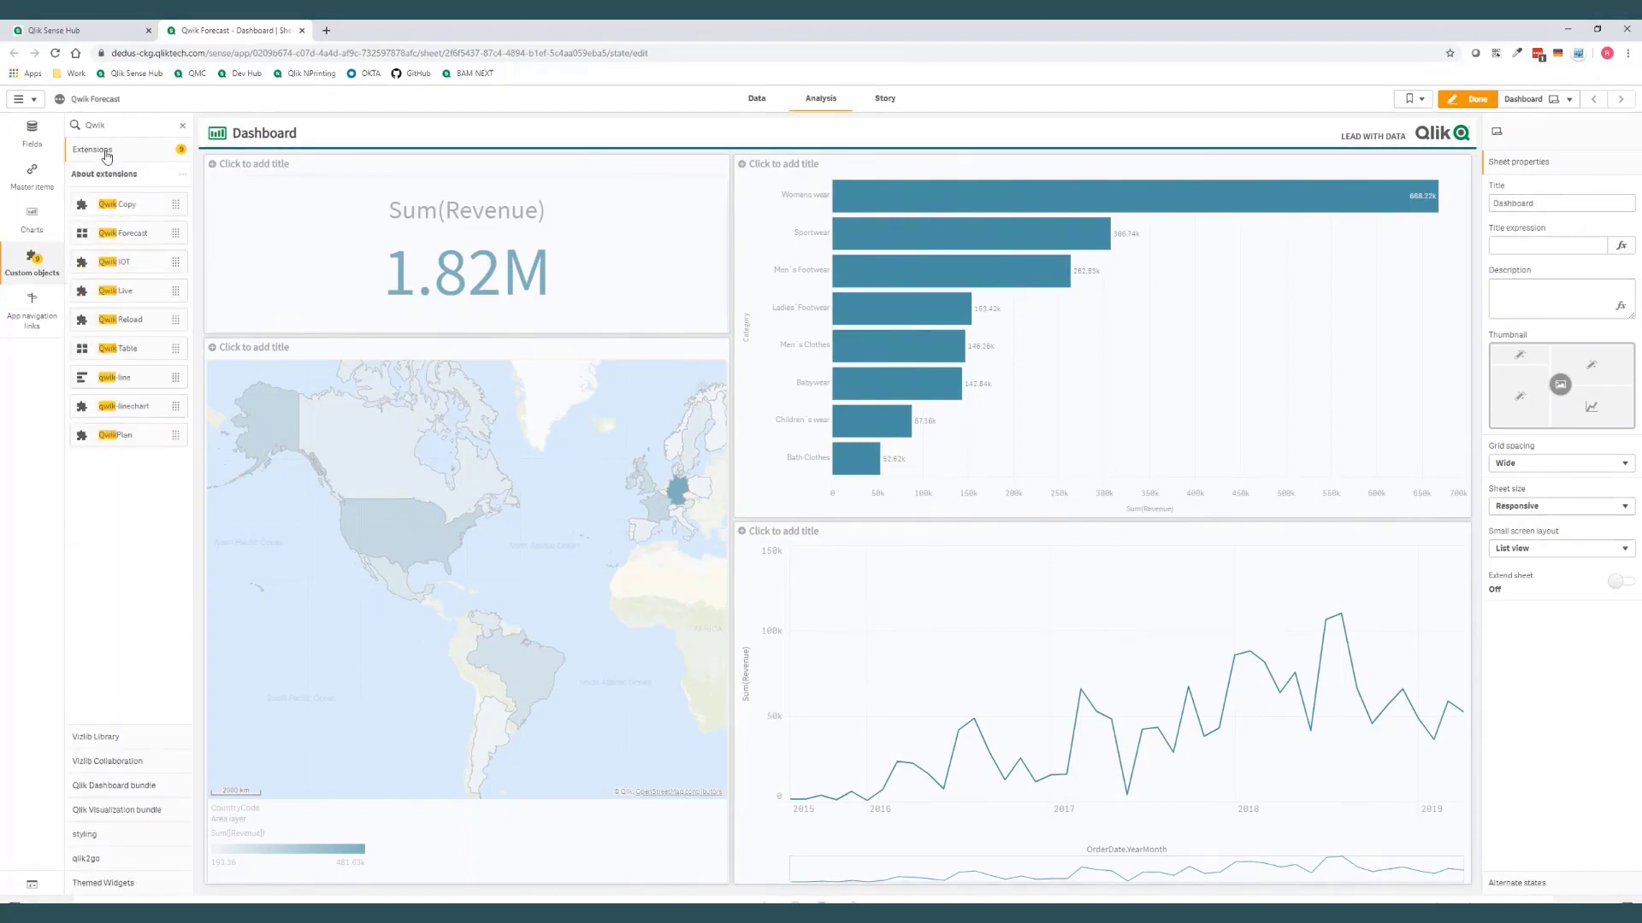
pyautogui.moveTo(120, 240); pyautogui.dragTo(1091, 680)
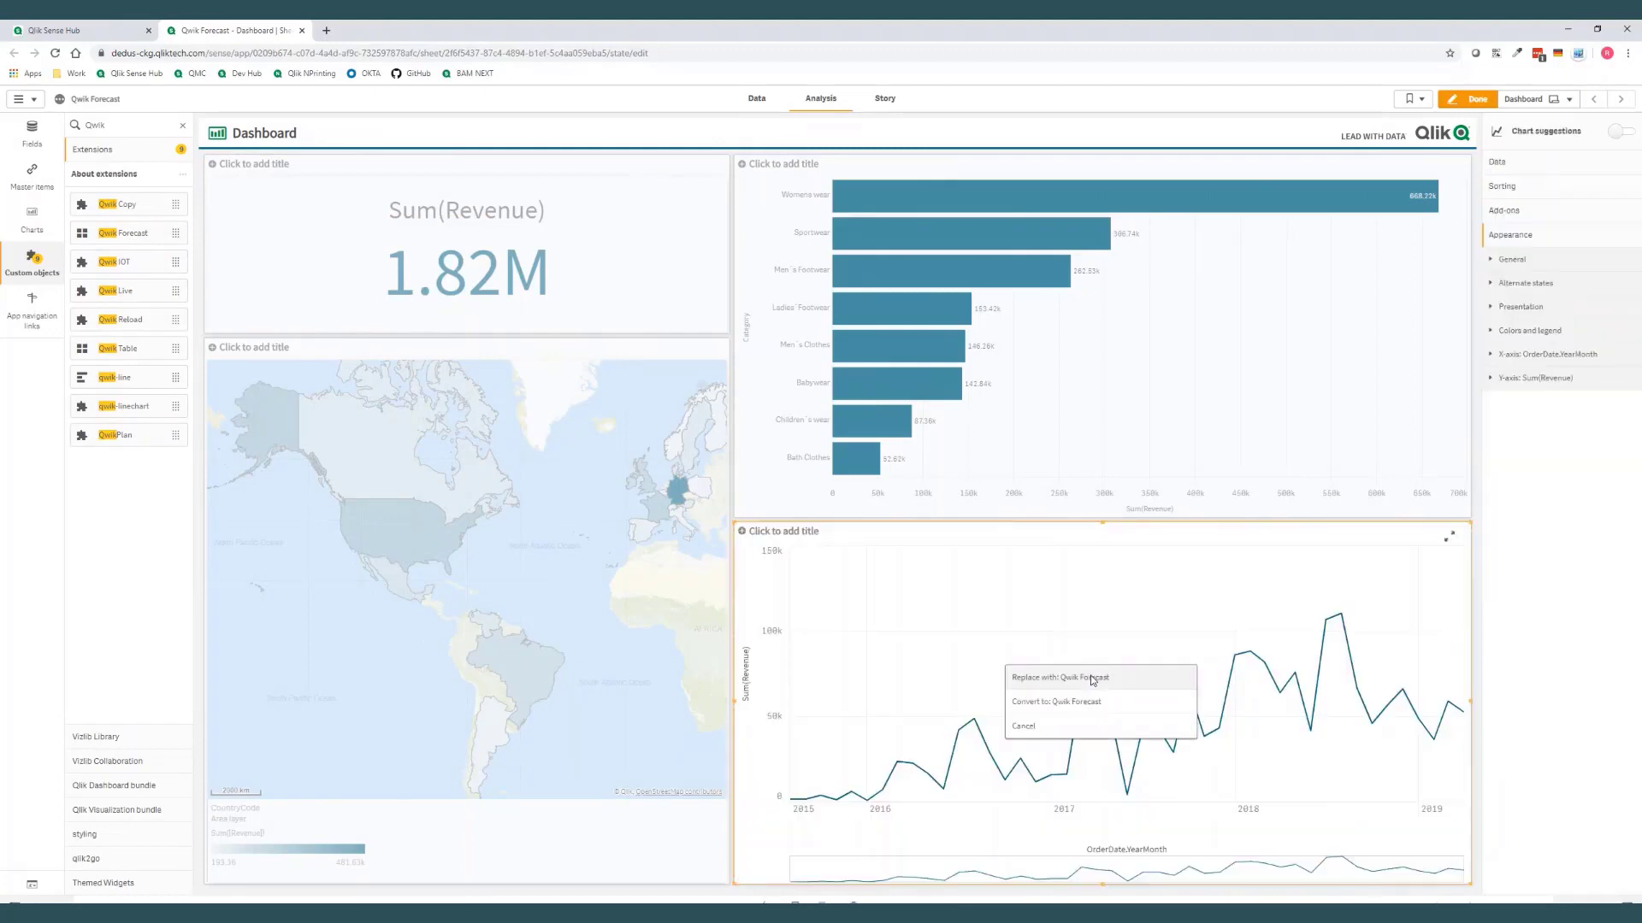
pyautogui.click(1092, 678)
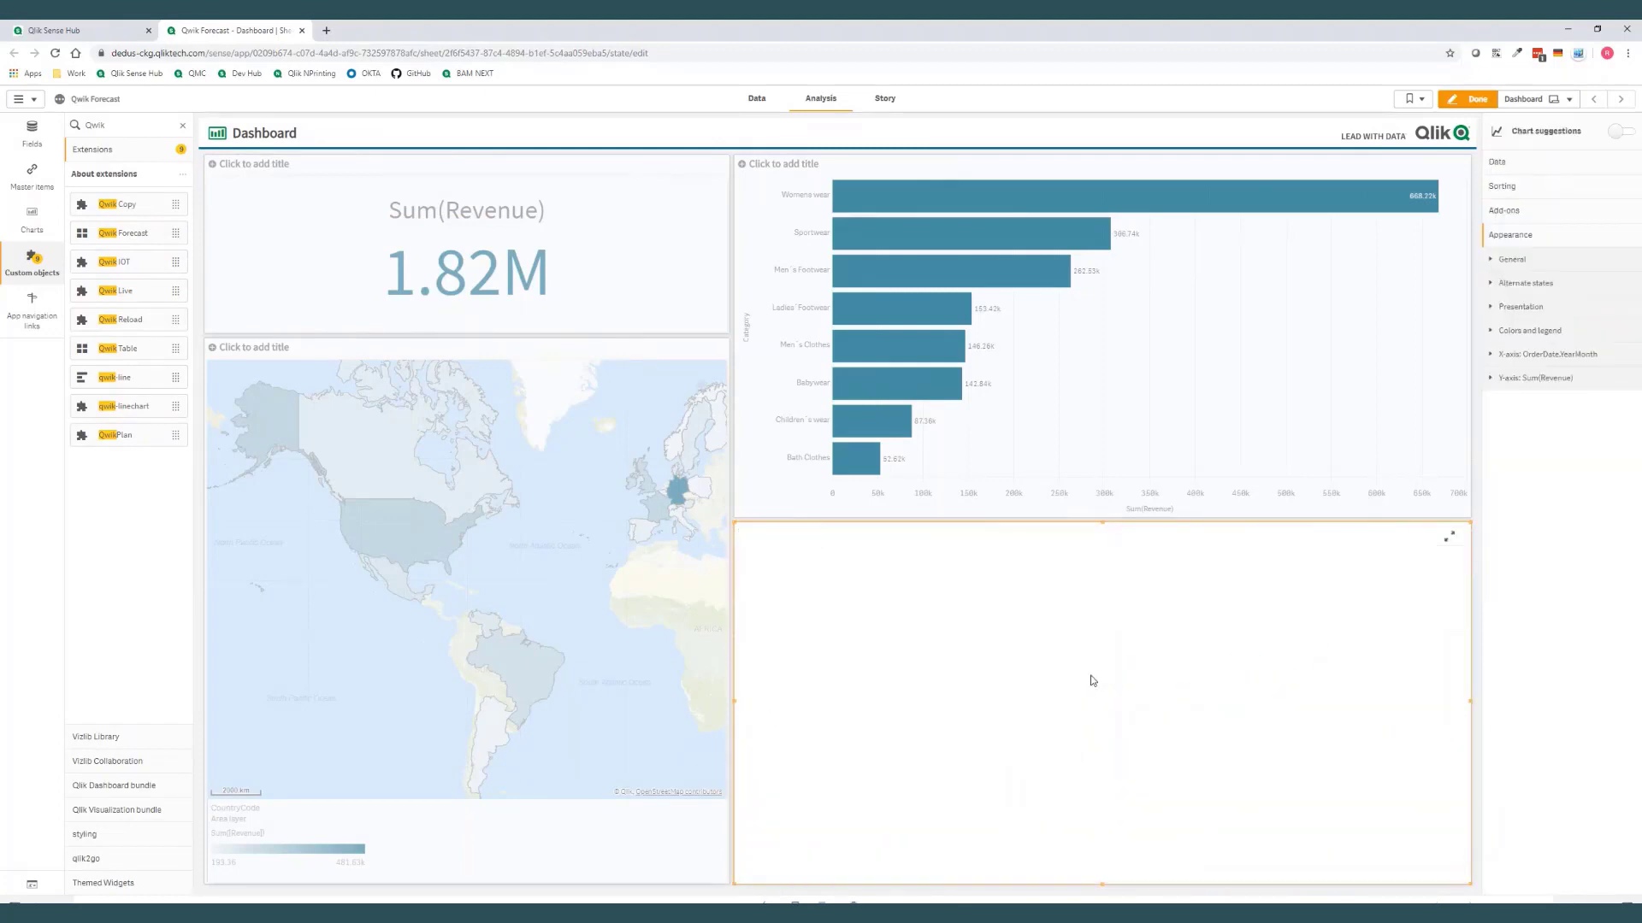
pyautogui.click(1477, 100)
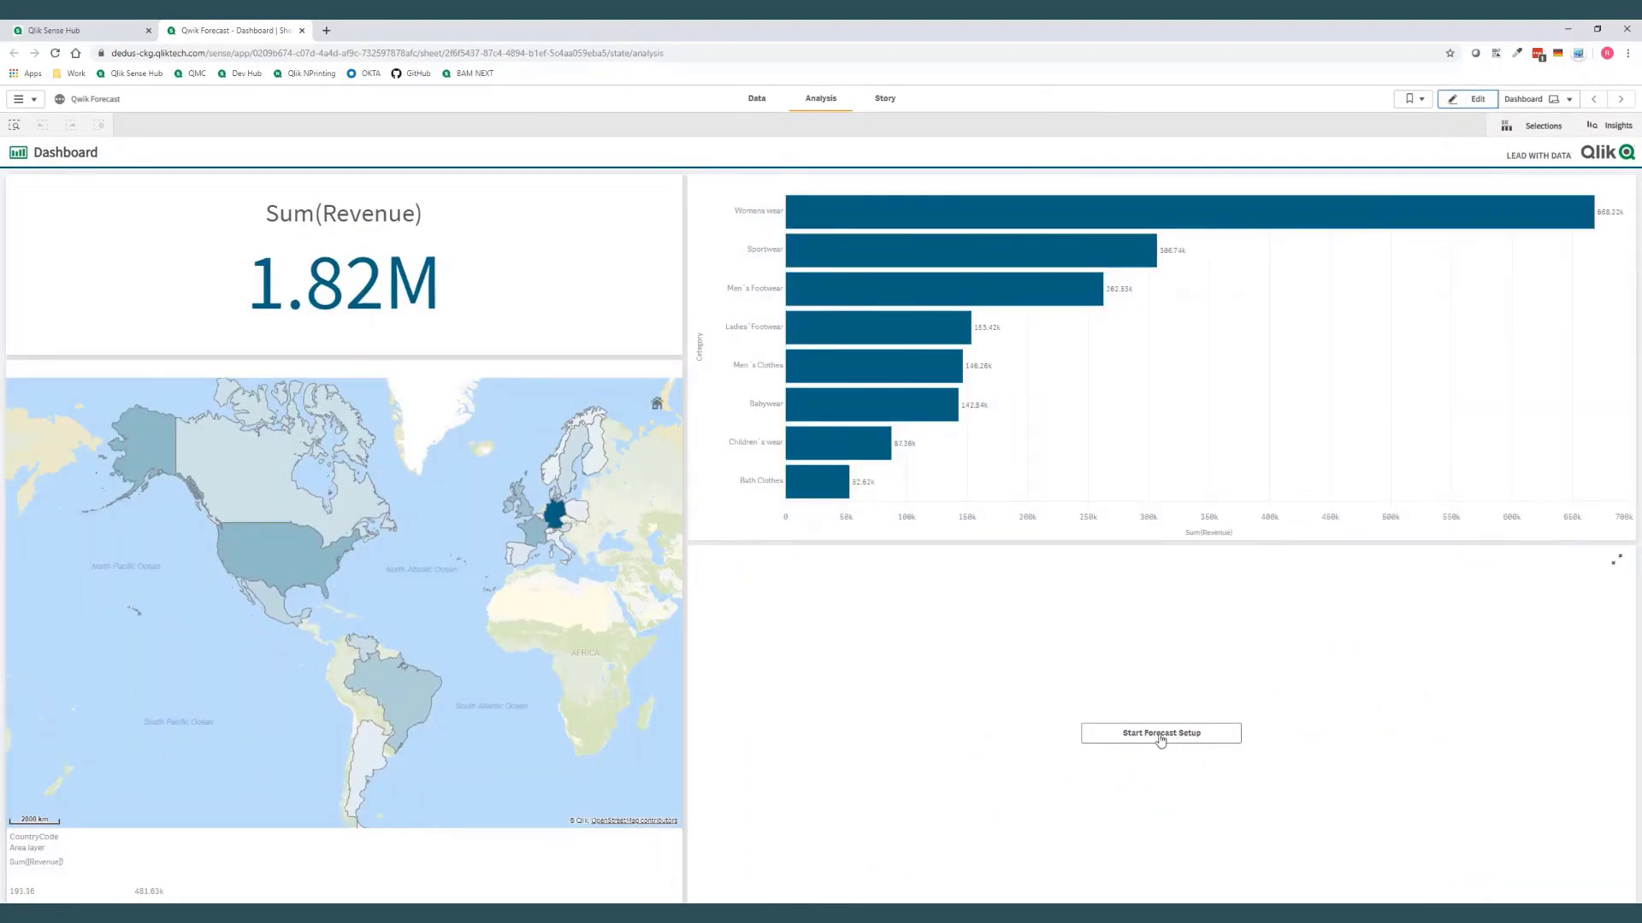
# Start the forecast setup with OrderDate as forecast date, Monthly aggregation and 36 forecast periods
pyautogui.click(1160, 737)
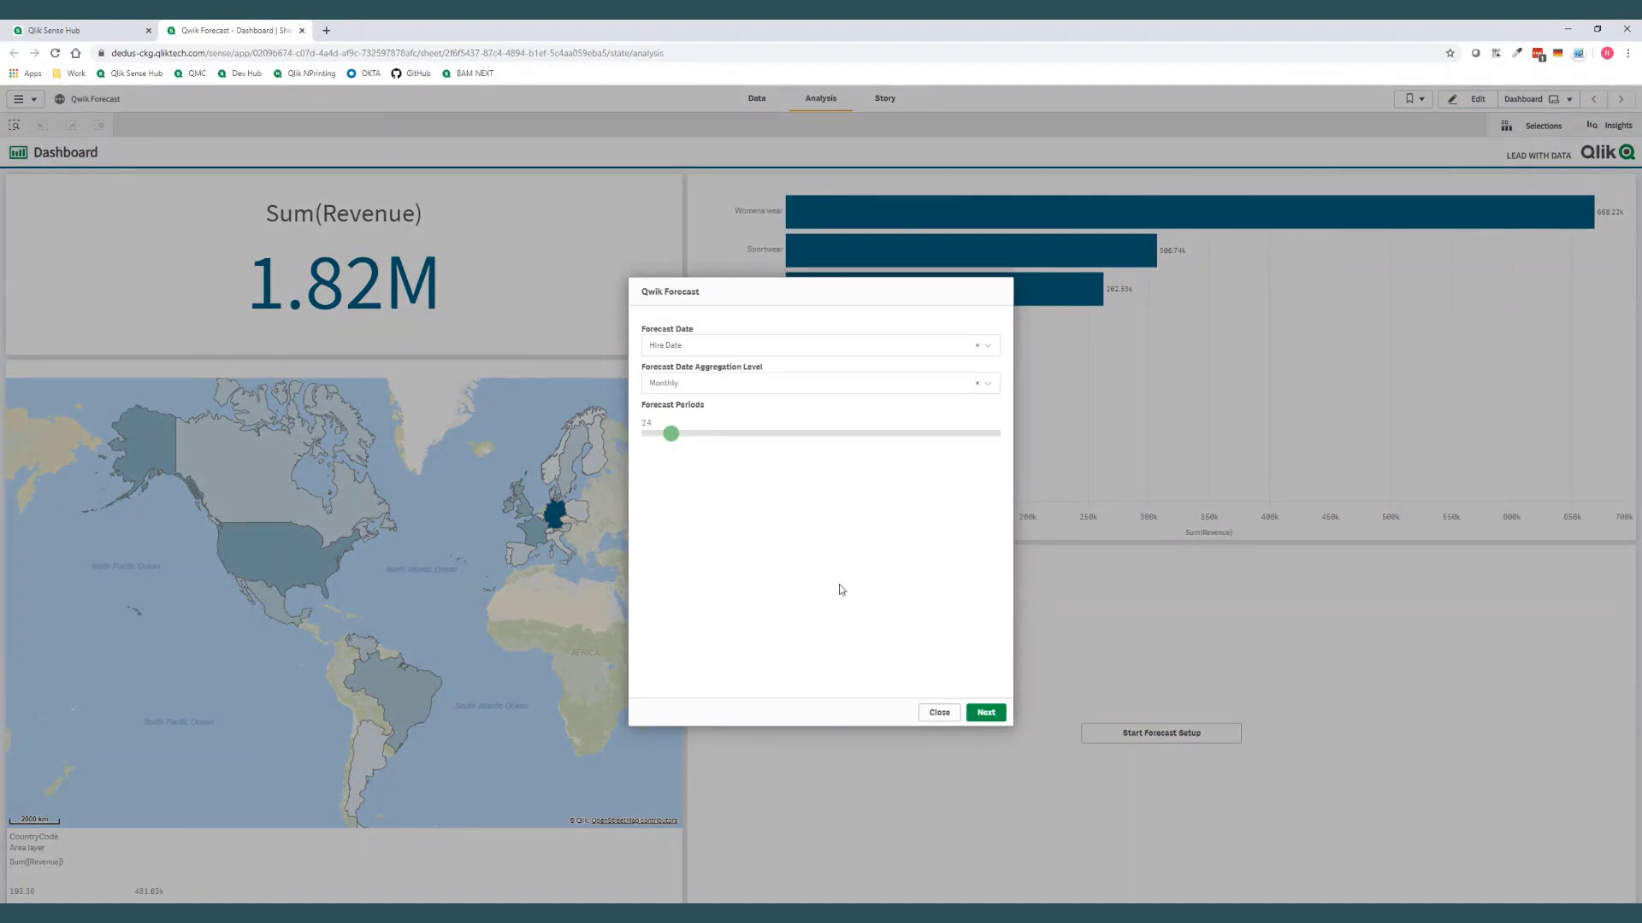
pyautogui.click(771, 347)
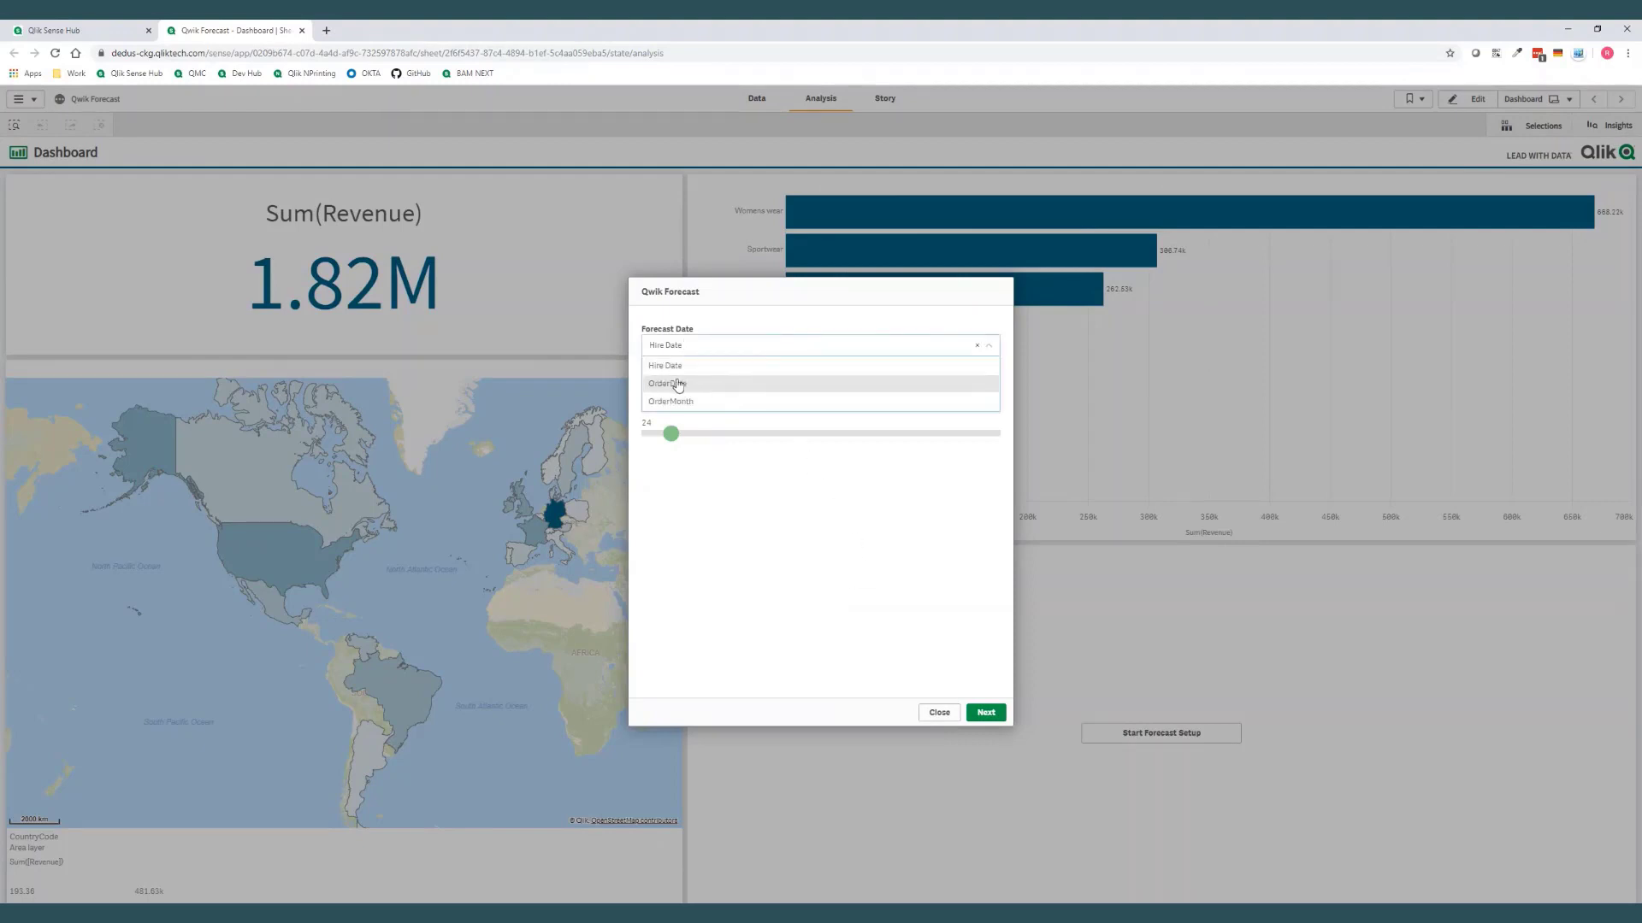
pyautogui.click(680, 384)
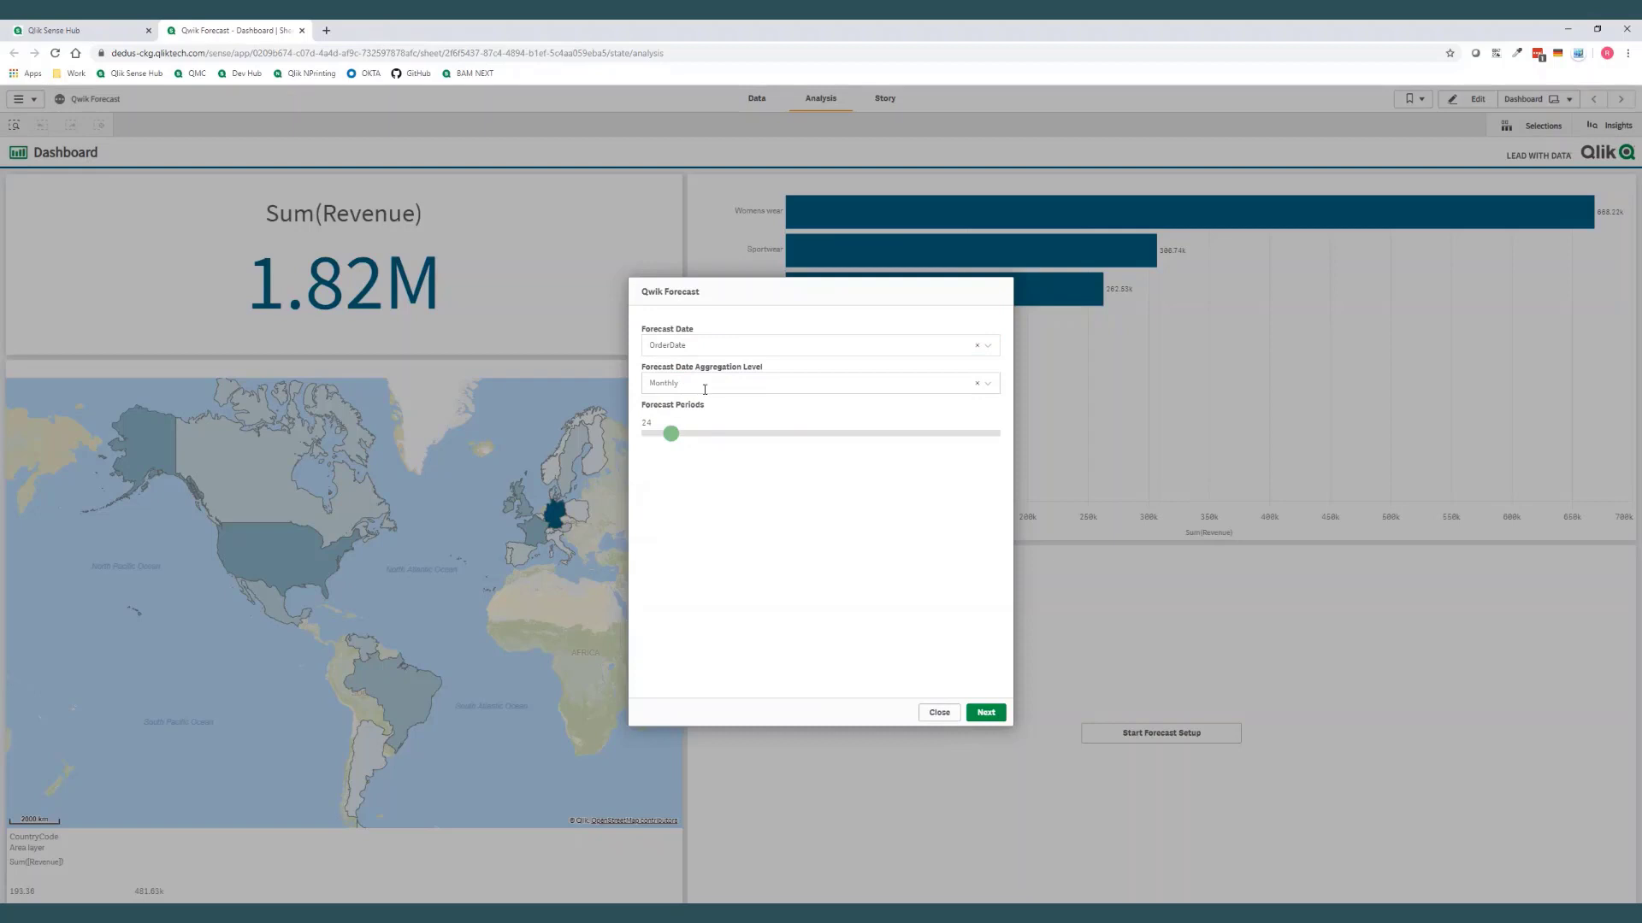
pyautogui.click(754, 387)
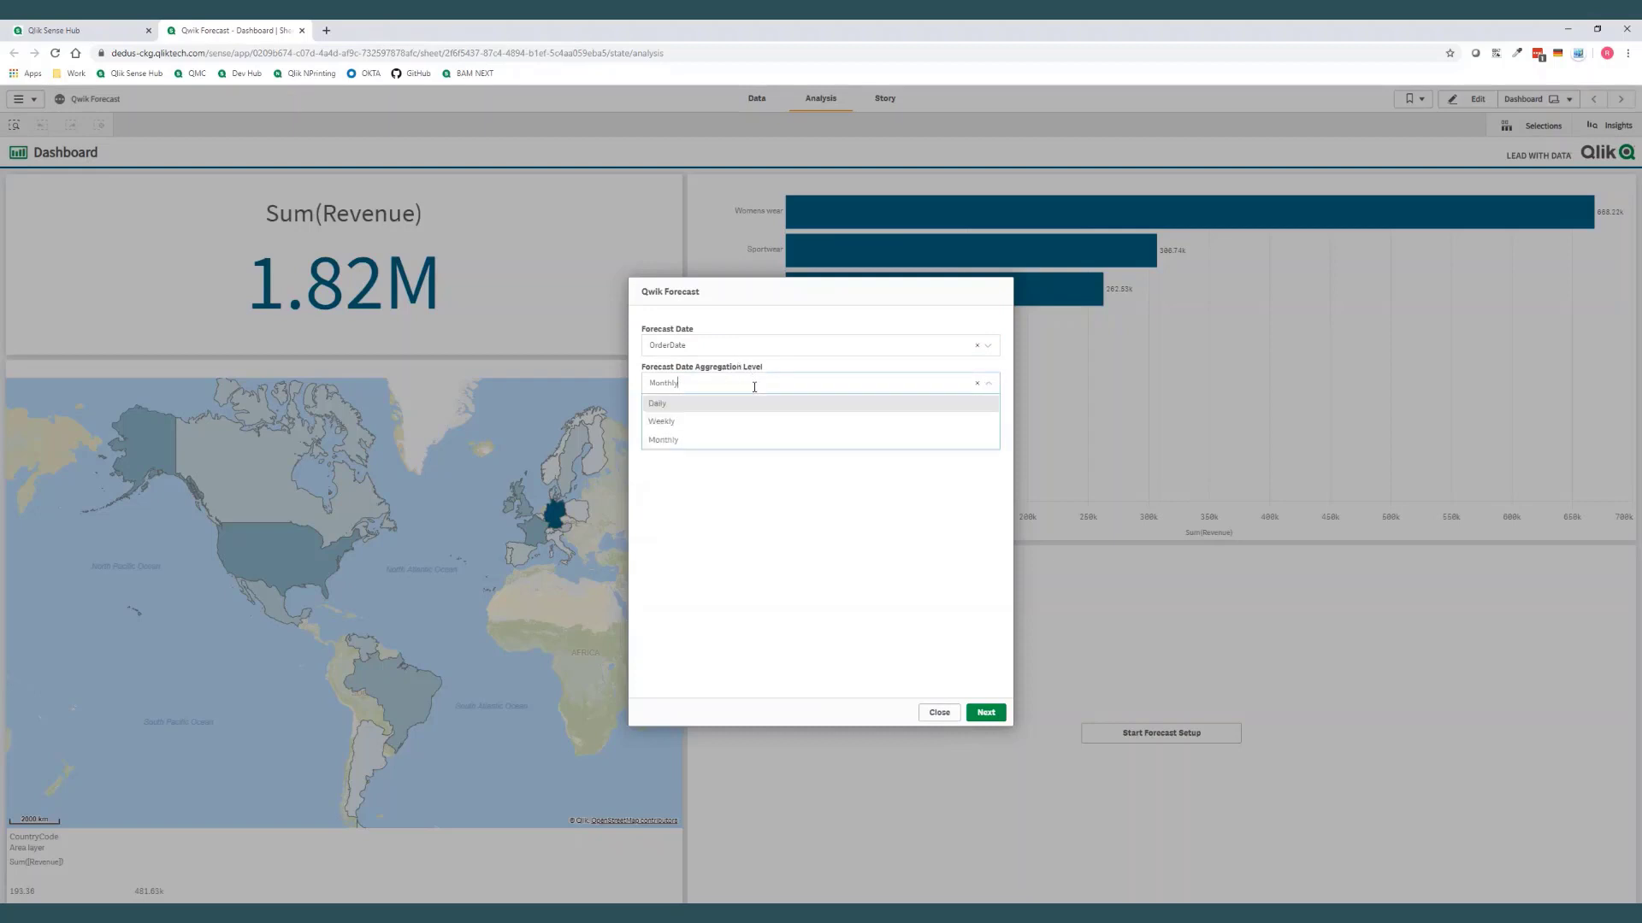
pyautogui.click(754, 440)
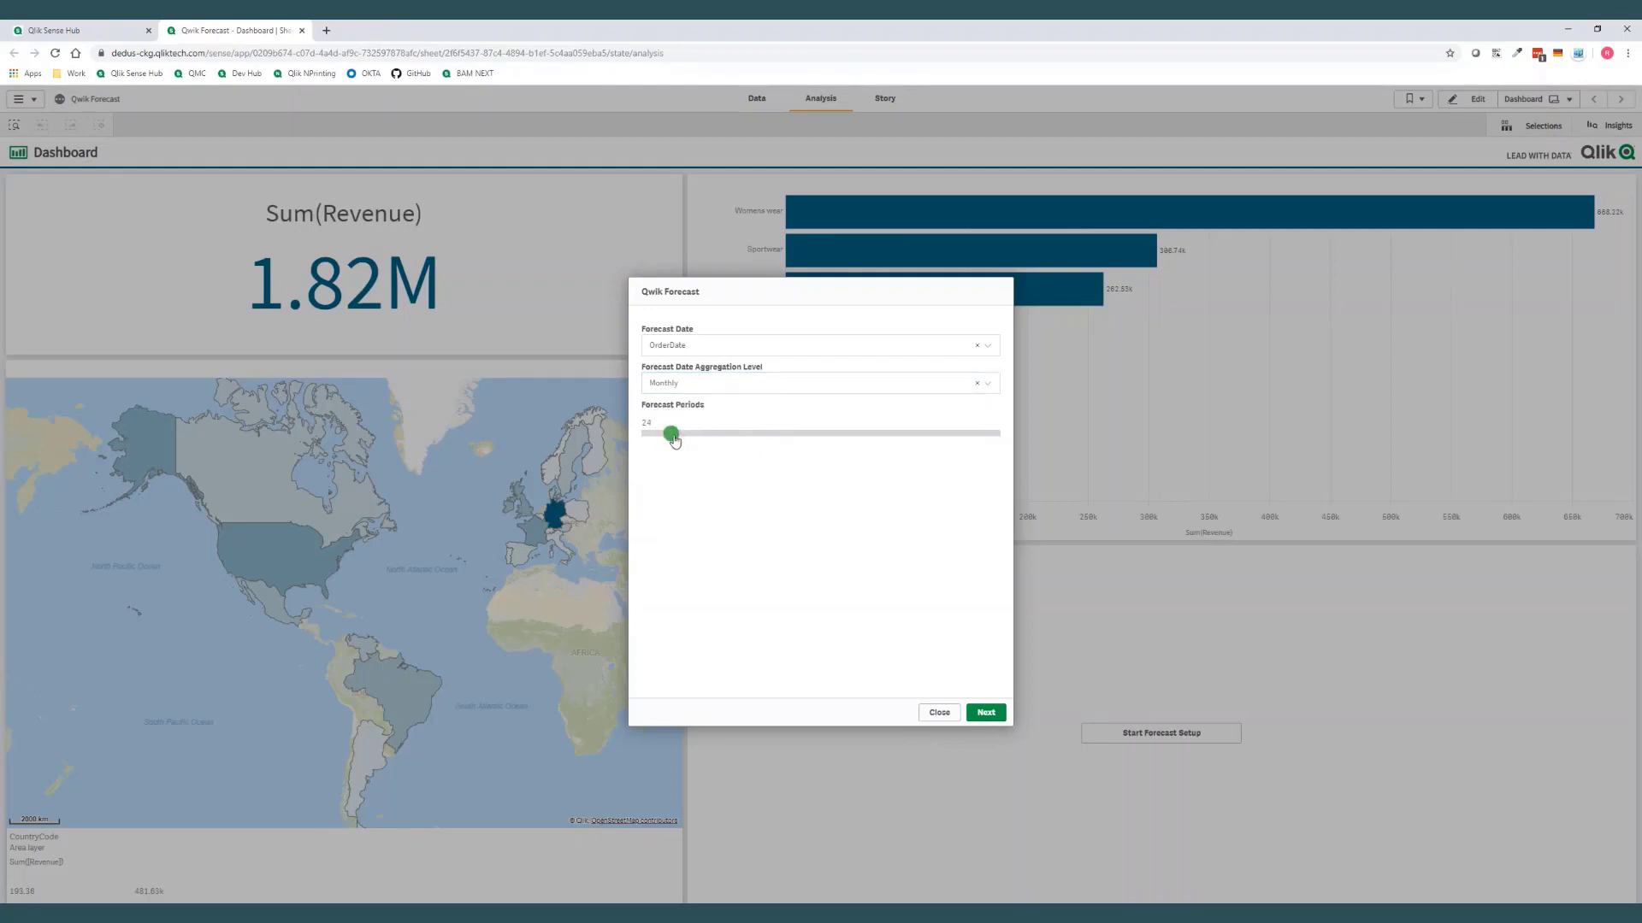
pyautogui.moveTo(675, 440); pyautogui.dragTo(683, 443)
pyautogui.click(985, 713)
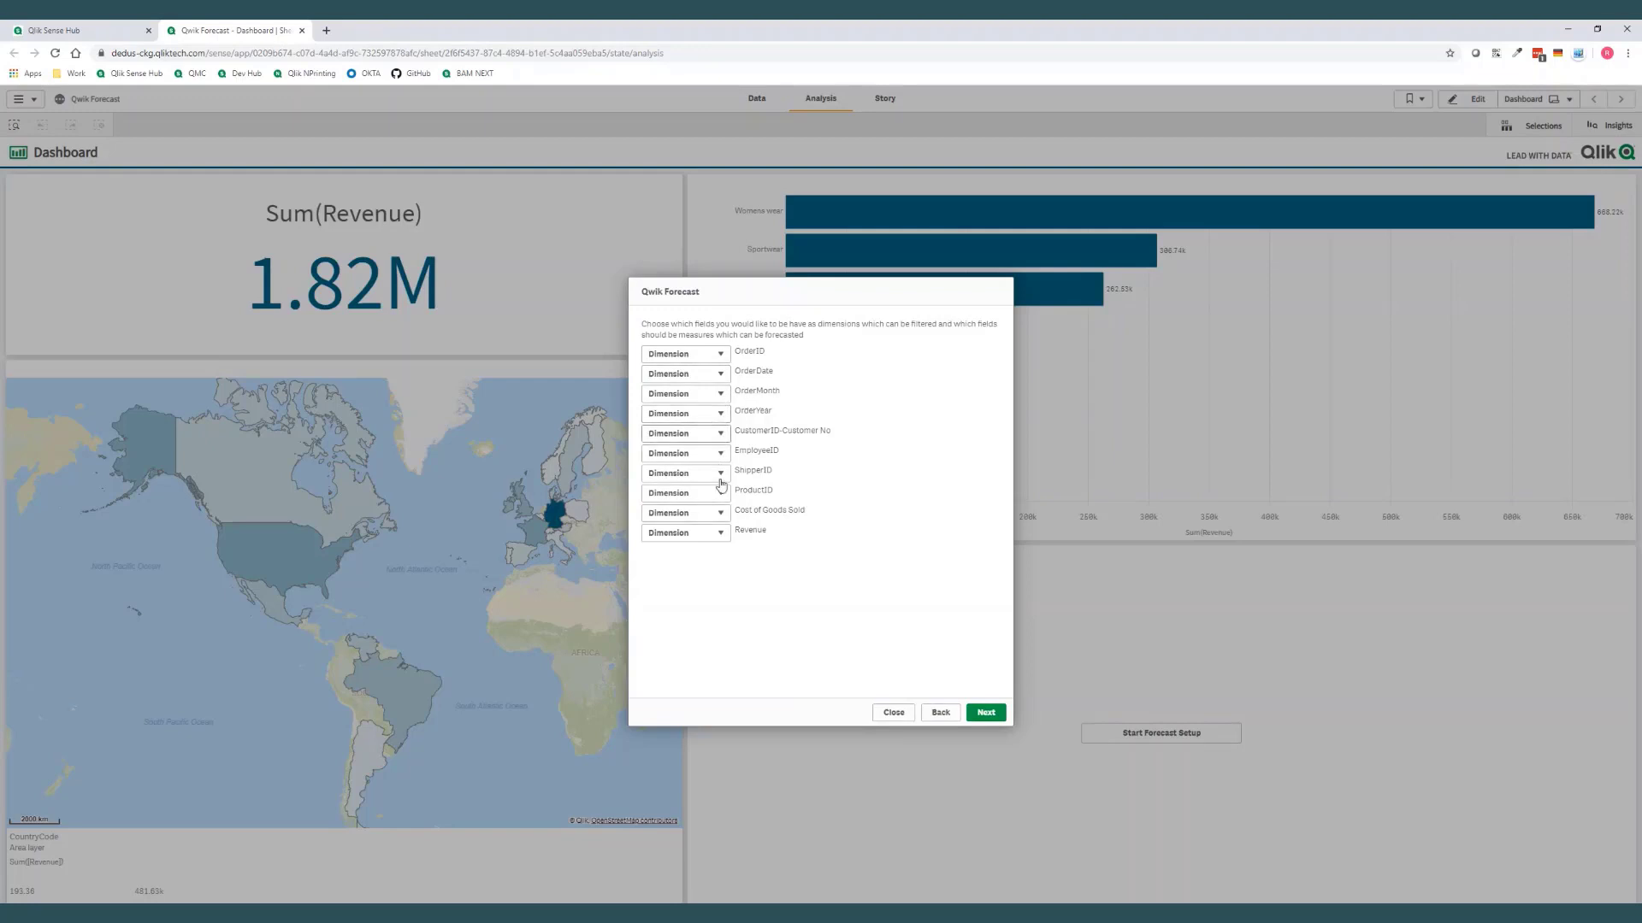
# Classify the Cost of Goods Sold and Revenue fields as measures and continue the forecast setup
pyautogui.click(720, 517)
pyautogui.click(716, 540)
pyautogui.click(722, 533)
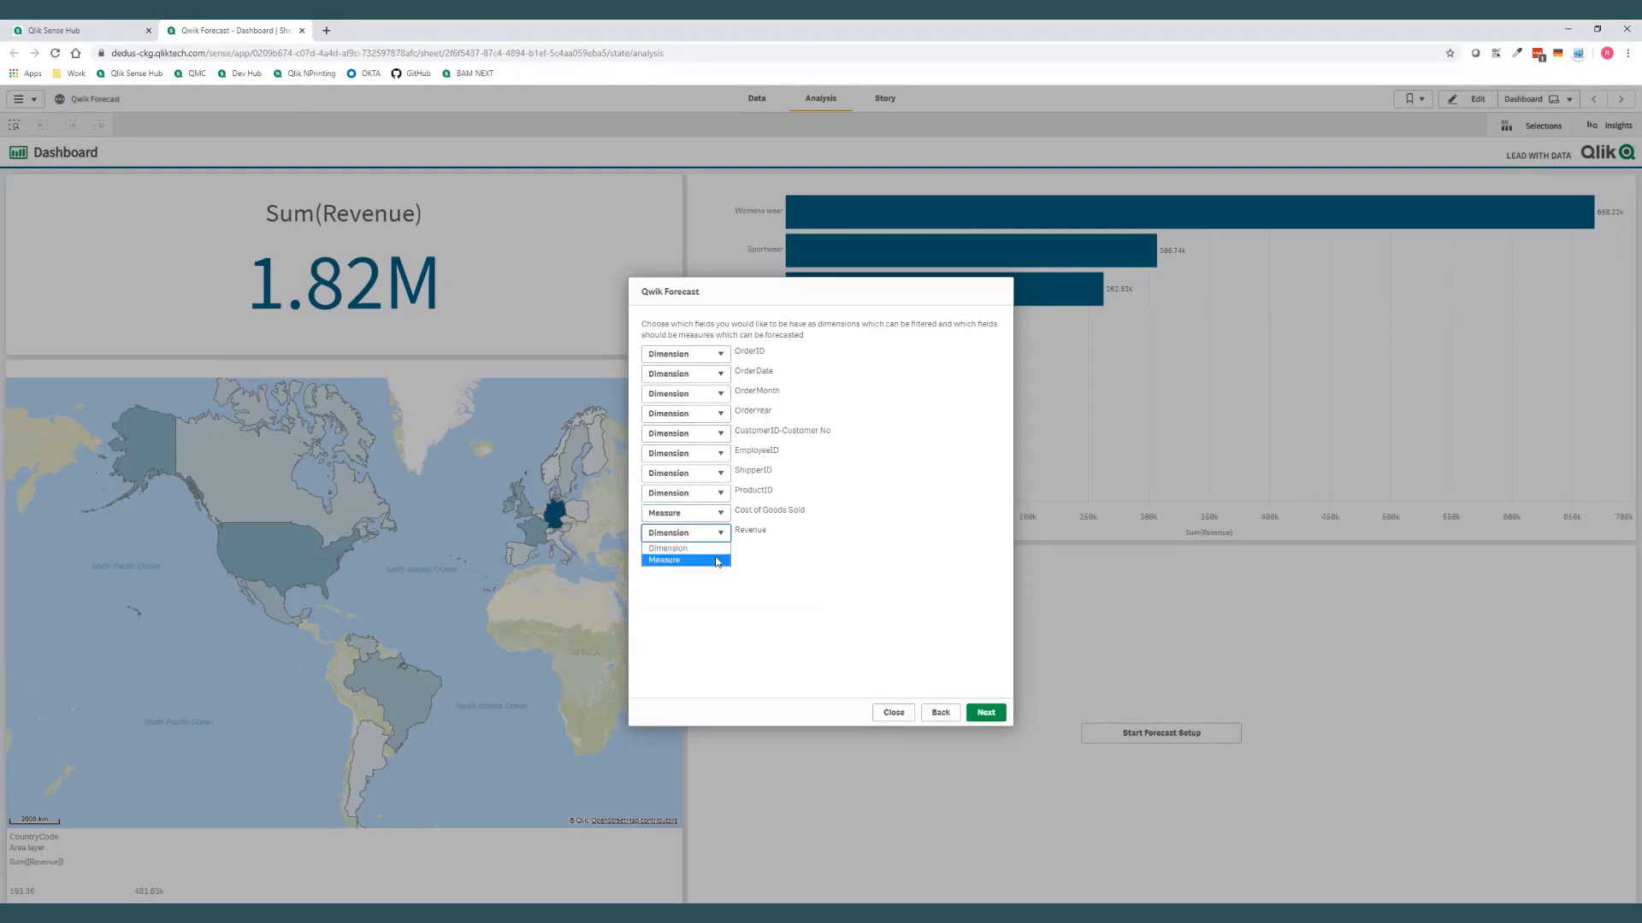
pyautogui.click(717, 560)
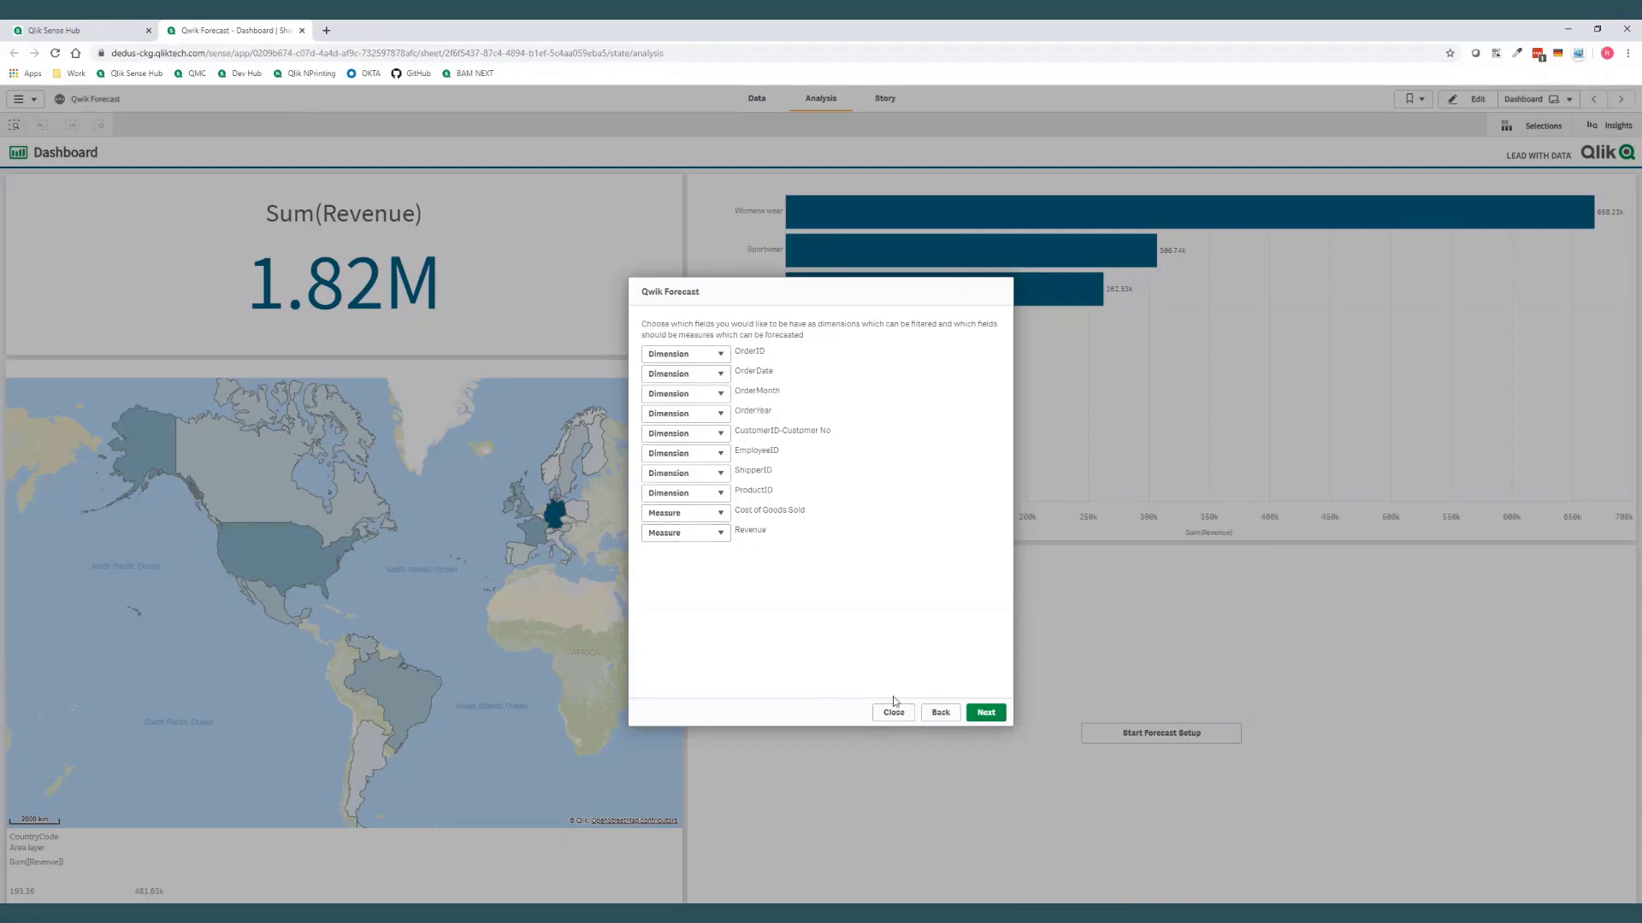
pyautogui.click(986, 714)
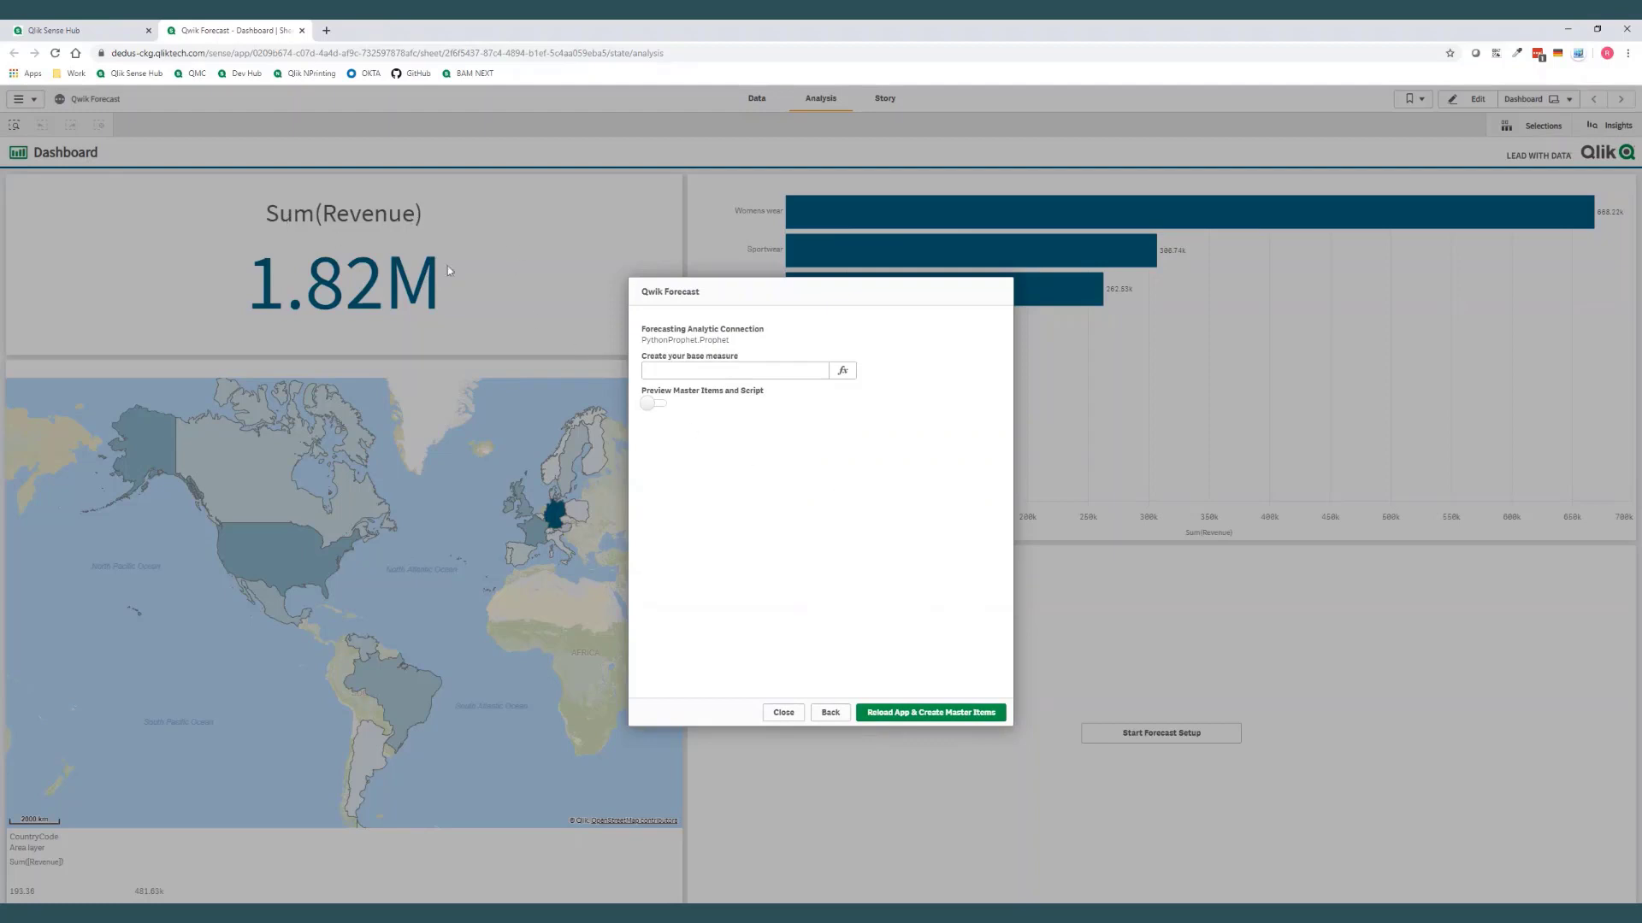
# Define the forecast's base measure as Sum(Revenue) and apply it from the expression editor
pyautogui.click(696, 368)
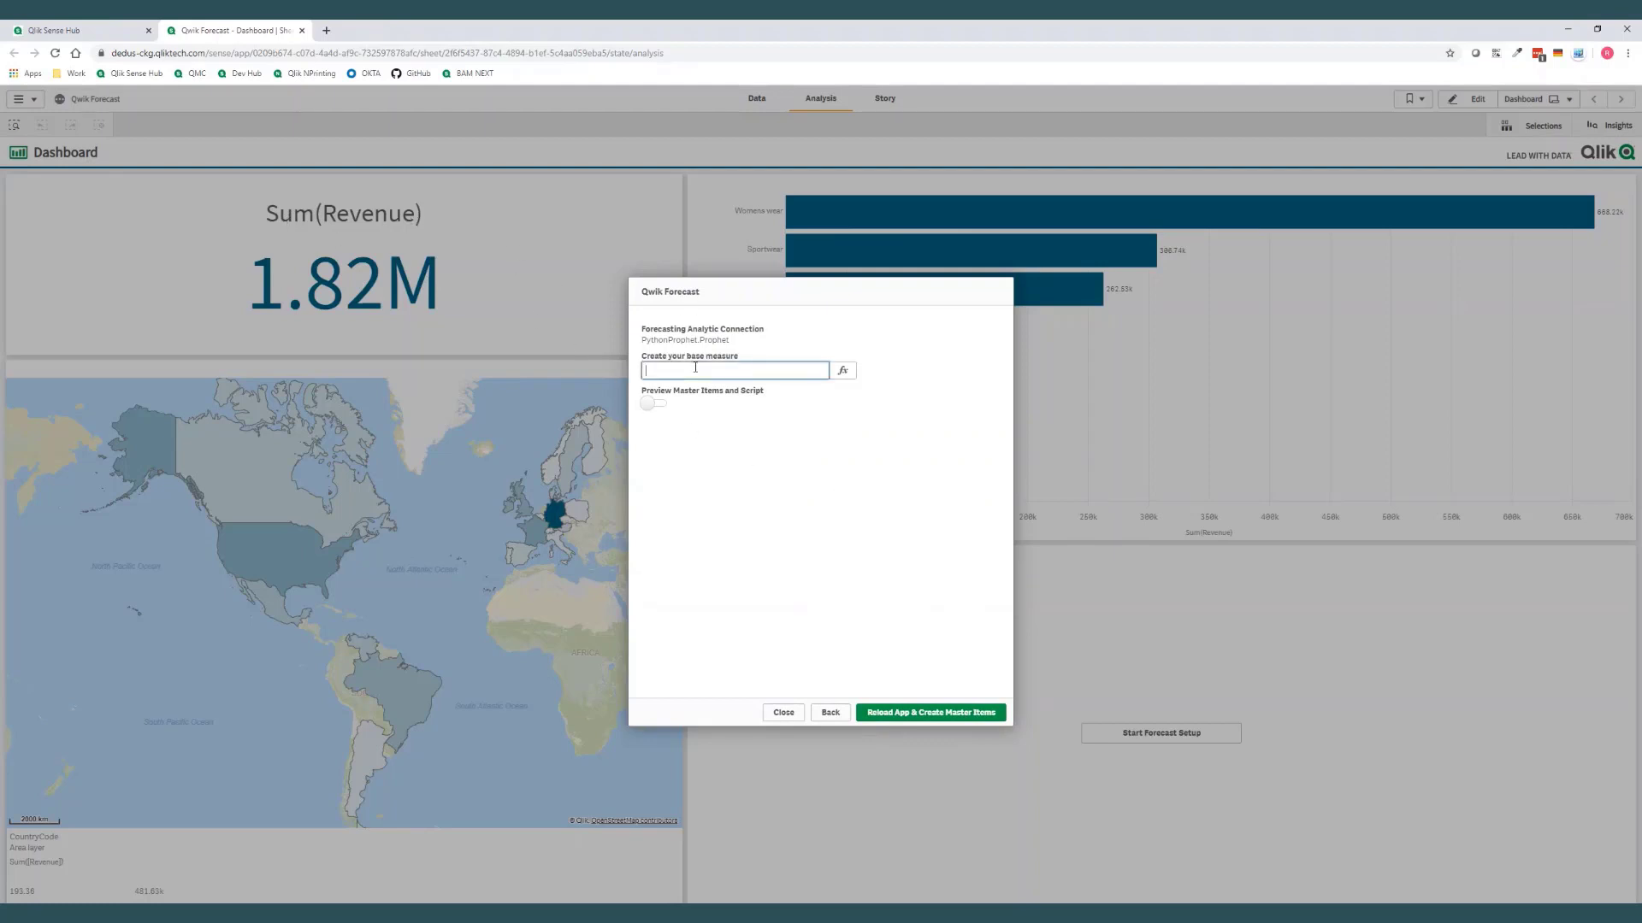
pyautogui.write('Sum(Revenue')
pyautogui.click(846, 373)
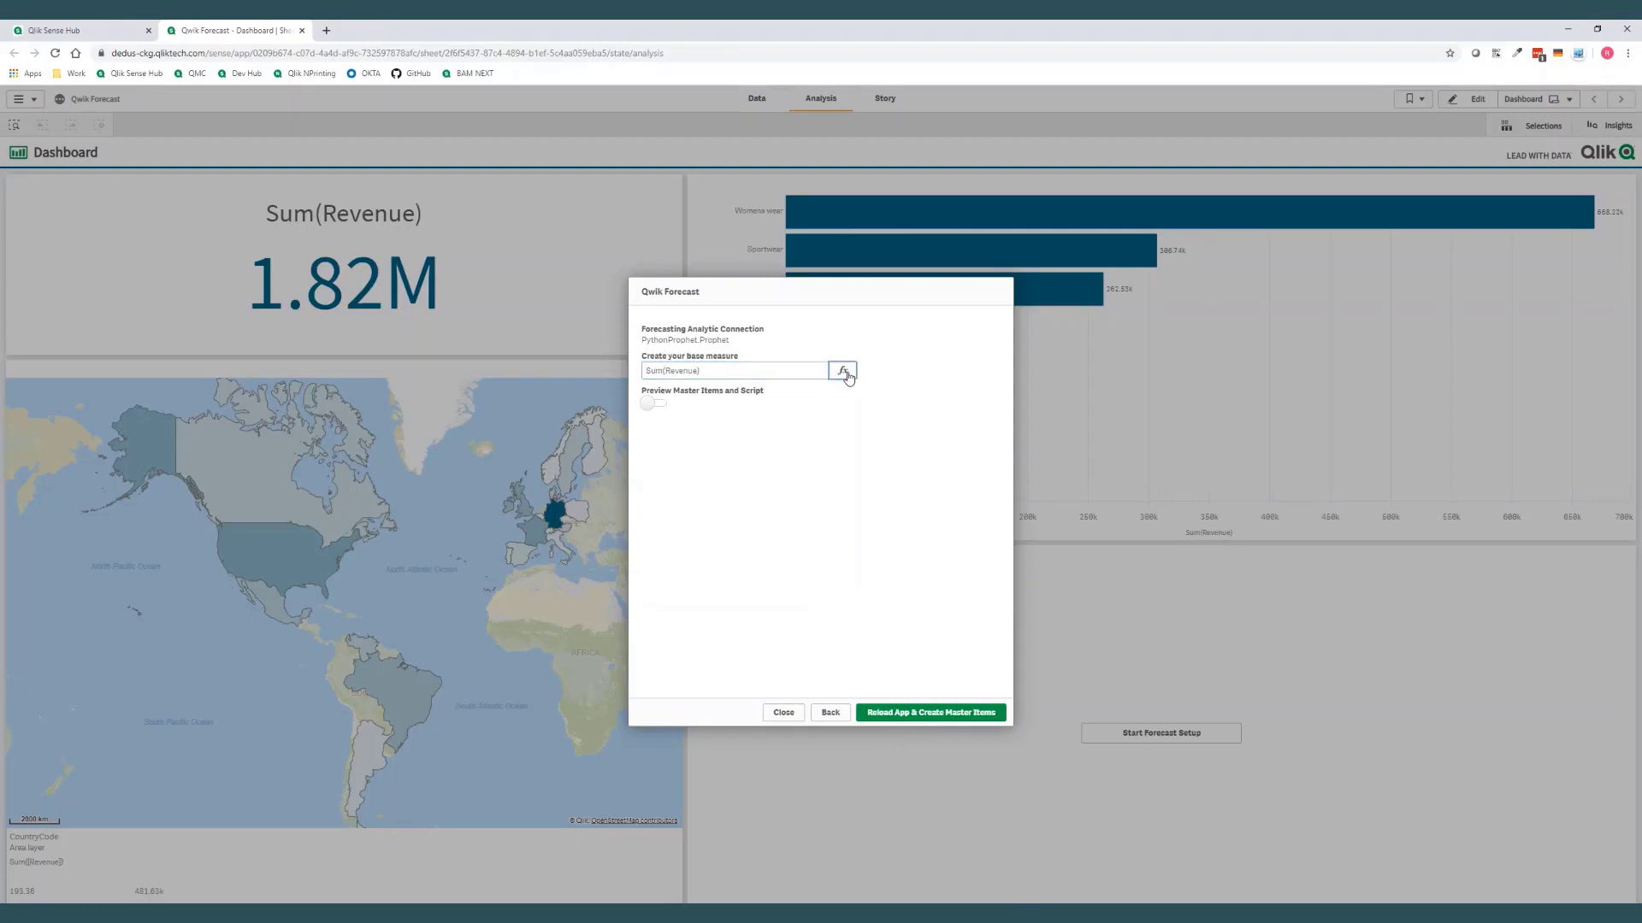
pyautogui.click(845, 373)
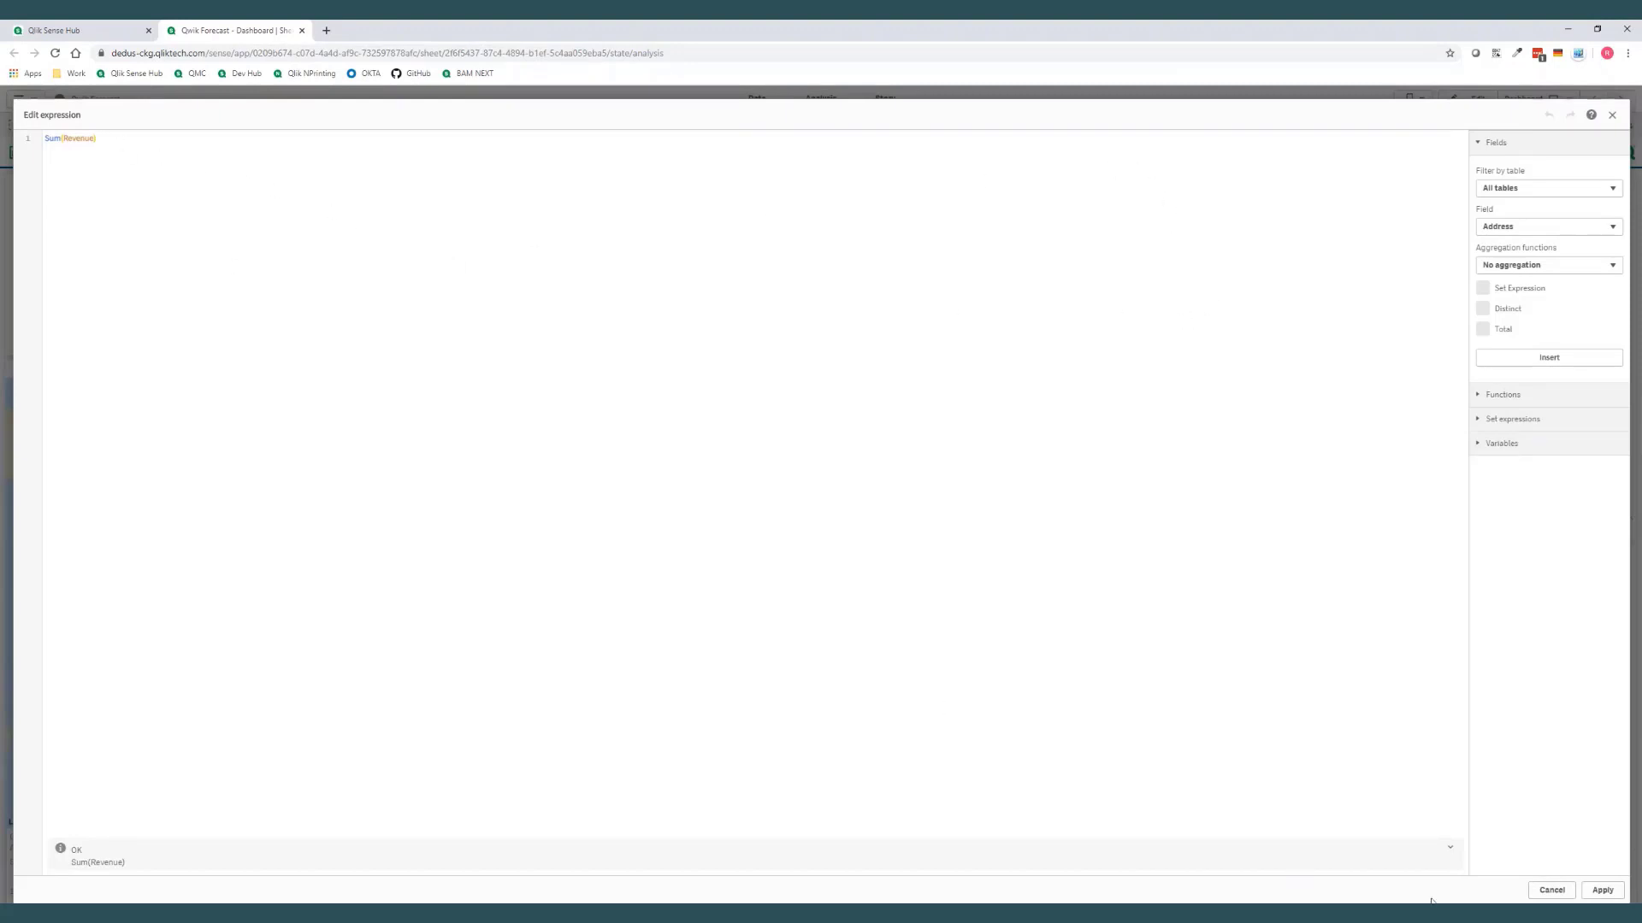
pyautogui.click(1599, 892)
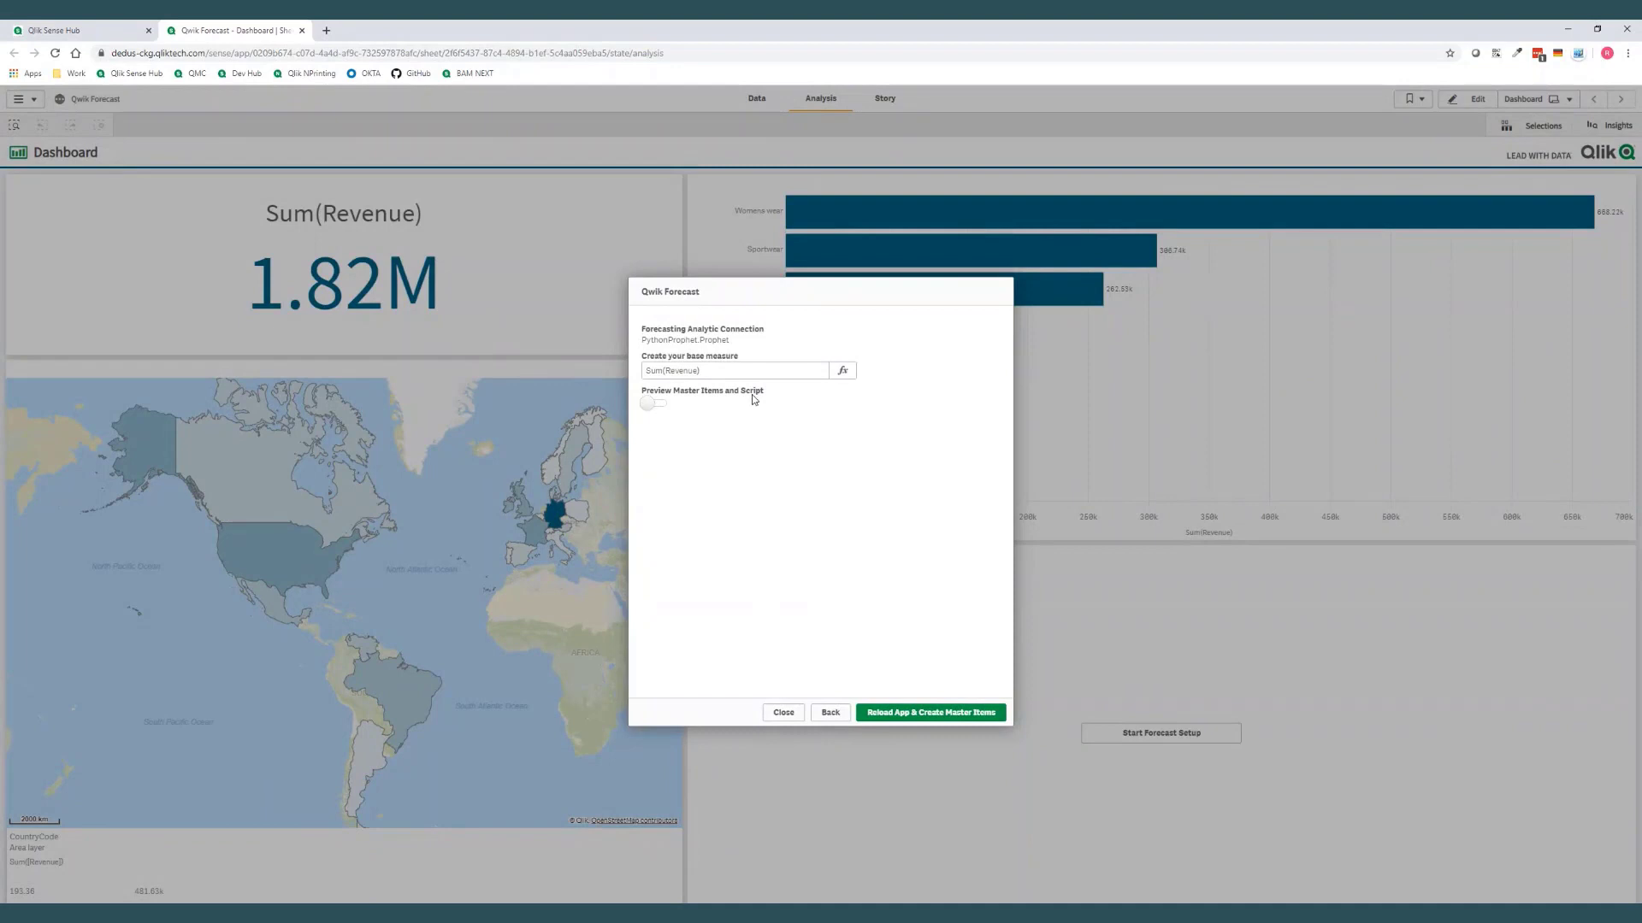
# Preview the master items and load script, then reload the app with the new master items and create the forecast line chart
pyautogui.click(647, 407)
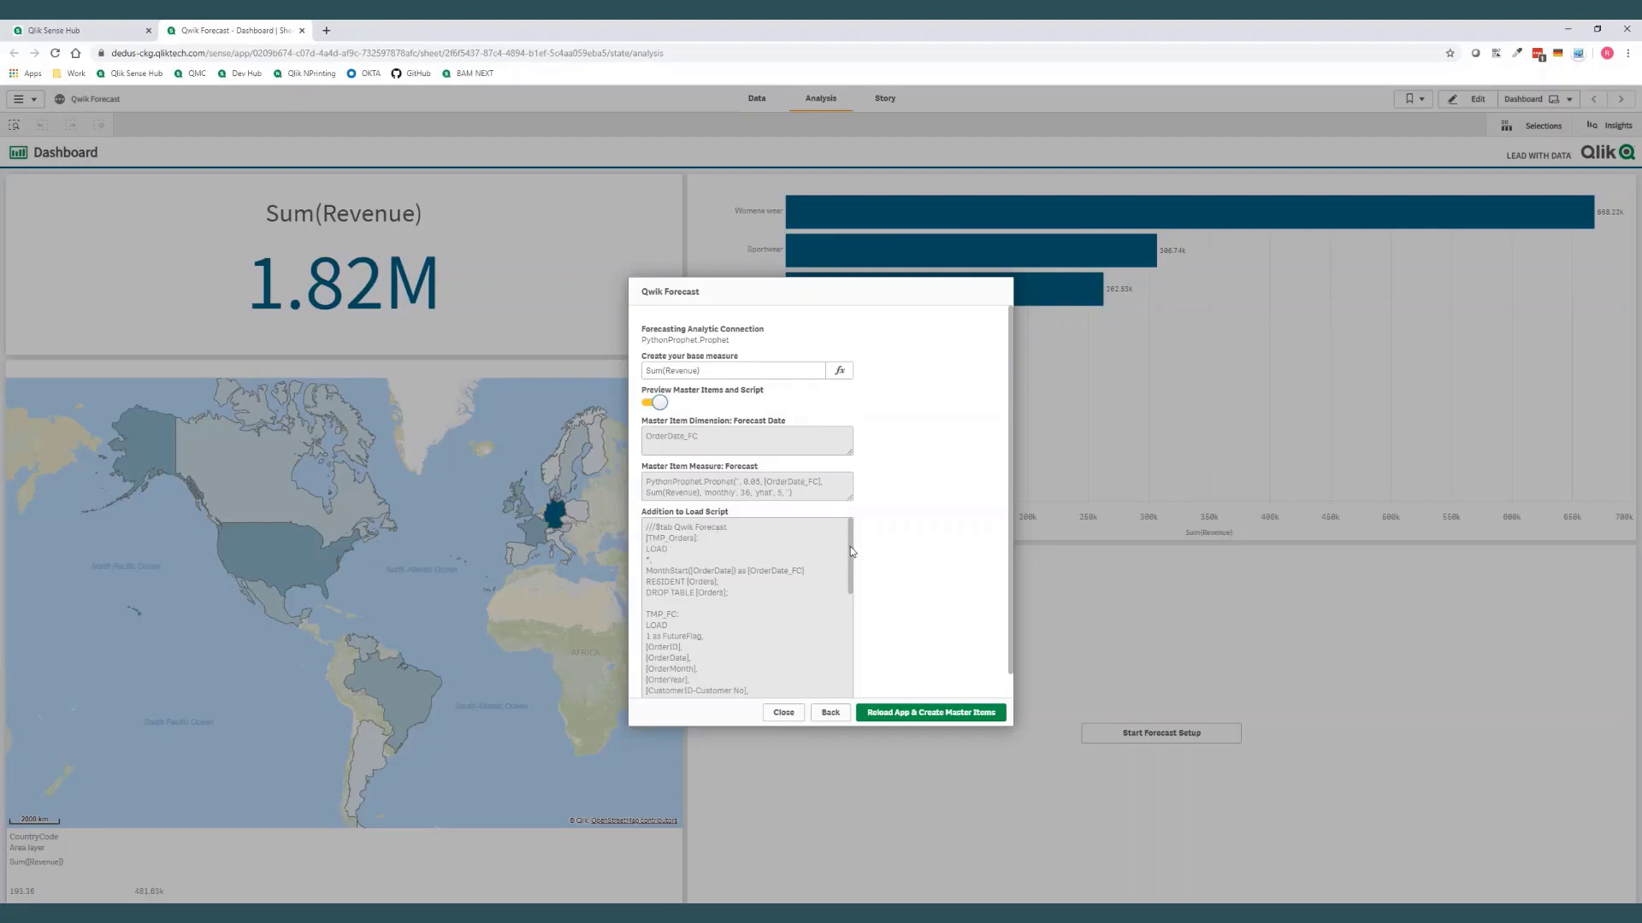
pyautogui.moveTo(850, 551)
pyautogui.mouseDown()
pyautogui.moveTo(851, 658)
pyautogui.moveTo(854, 539)
pyautogui.mouseUp()
pyautogui.click(927, 715)
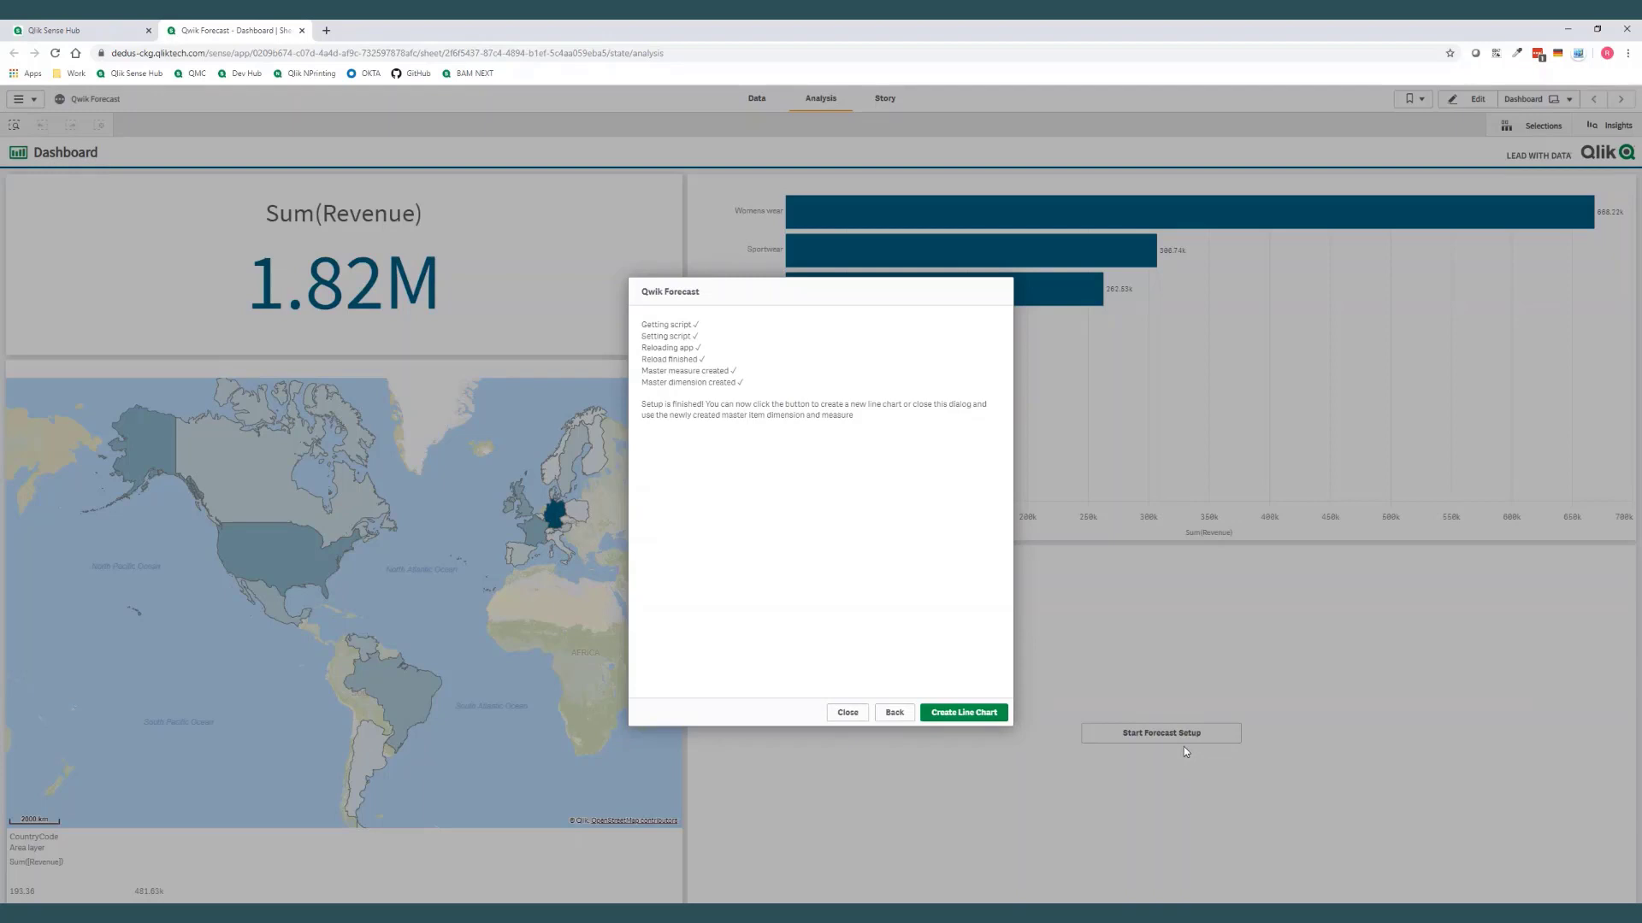
pyautogui.click(964, 716)
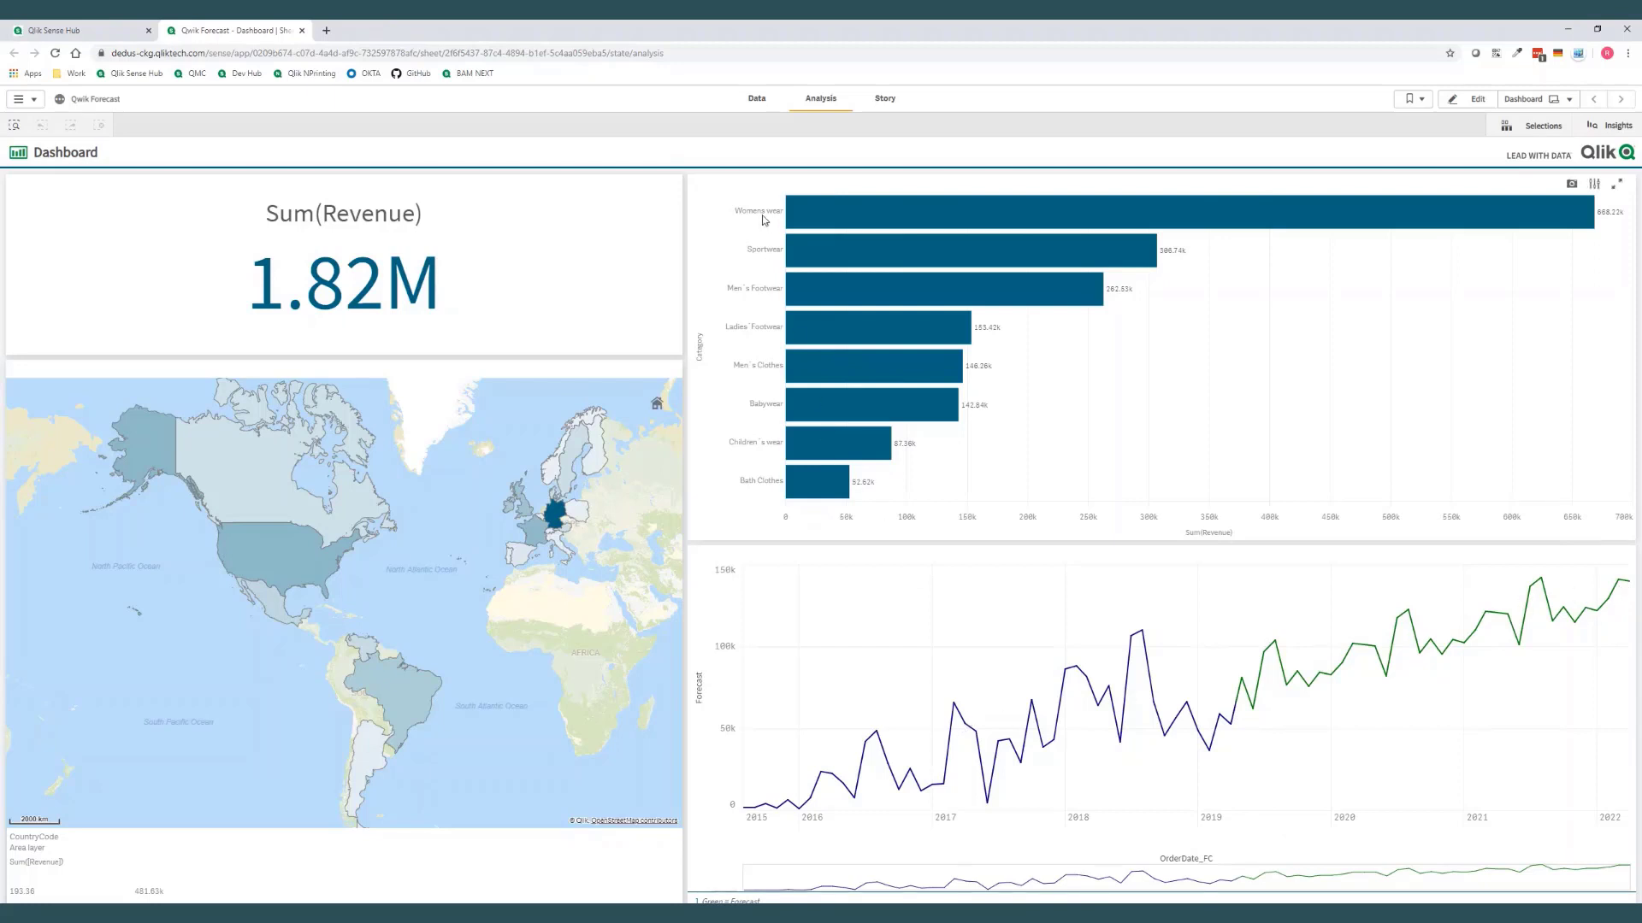
# Filter the dashboard to the five categories from Womens wear through Men's Clothes and to Canada on the map
pyautogui.moveTo(766, 215)
pyautogui.moveTo(765, 214); pyautogui.dragTo(763, 371)
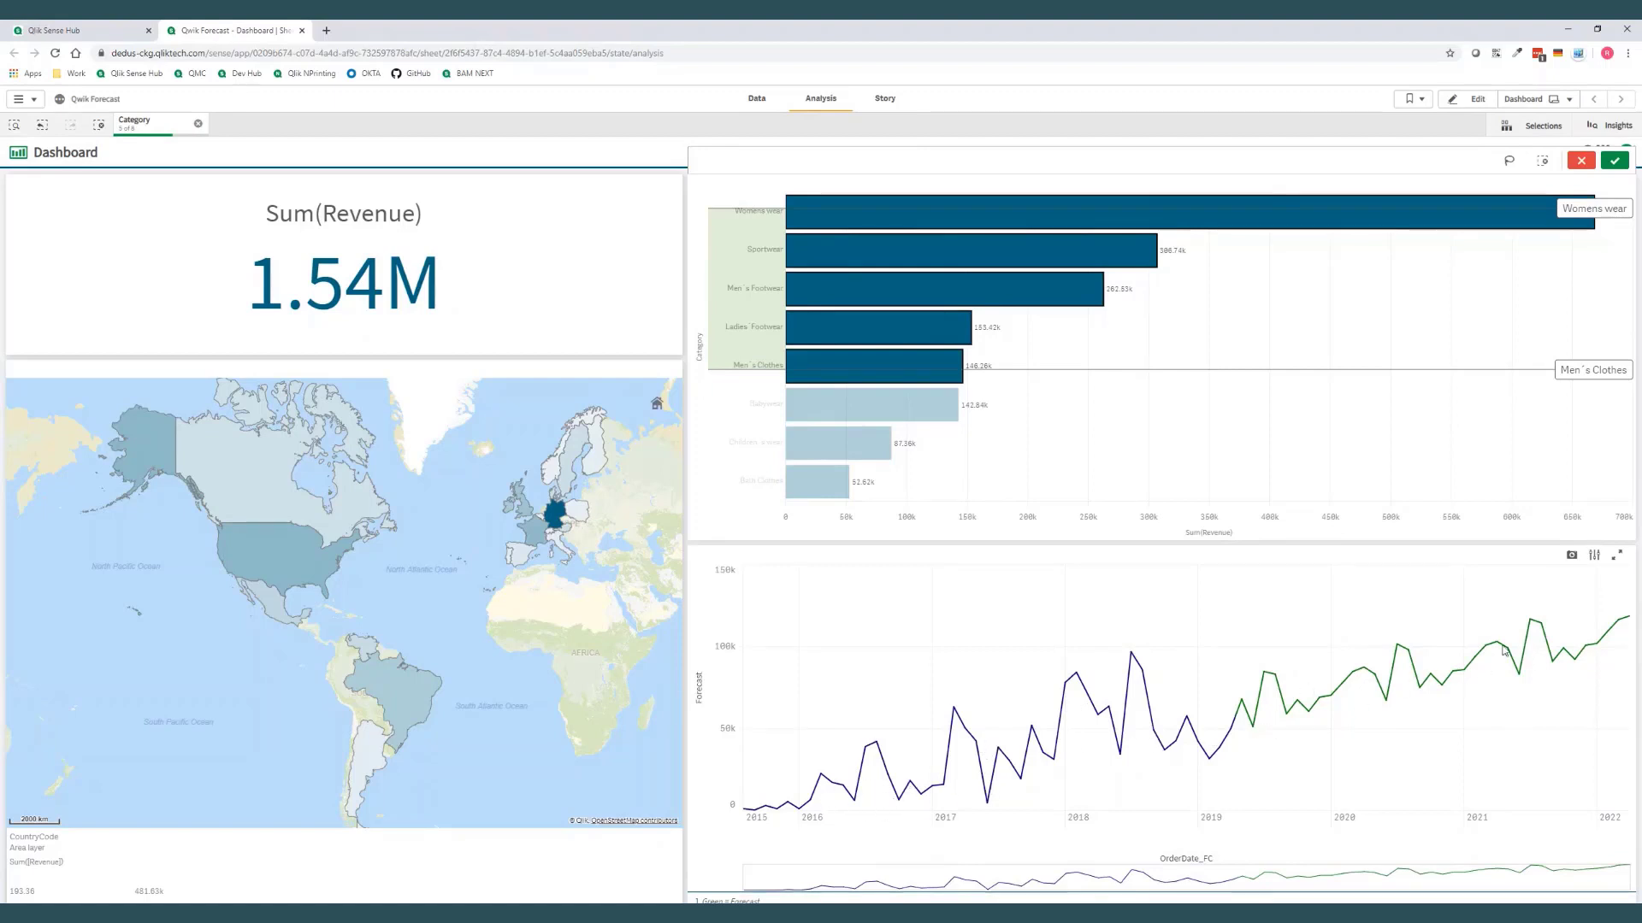
pyautogui.moveTo(258, 502)
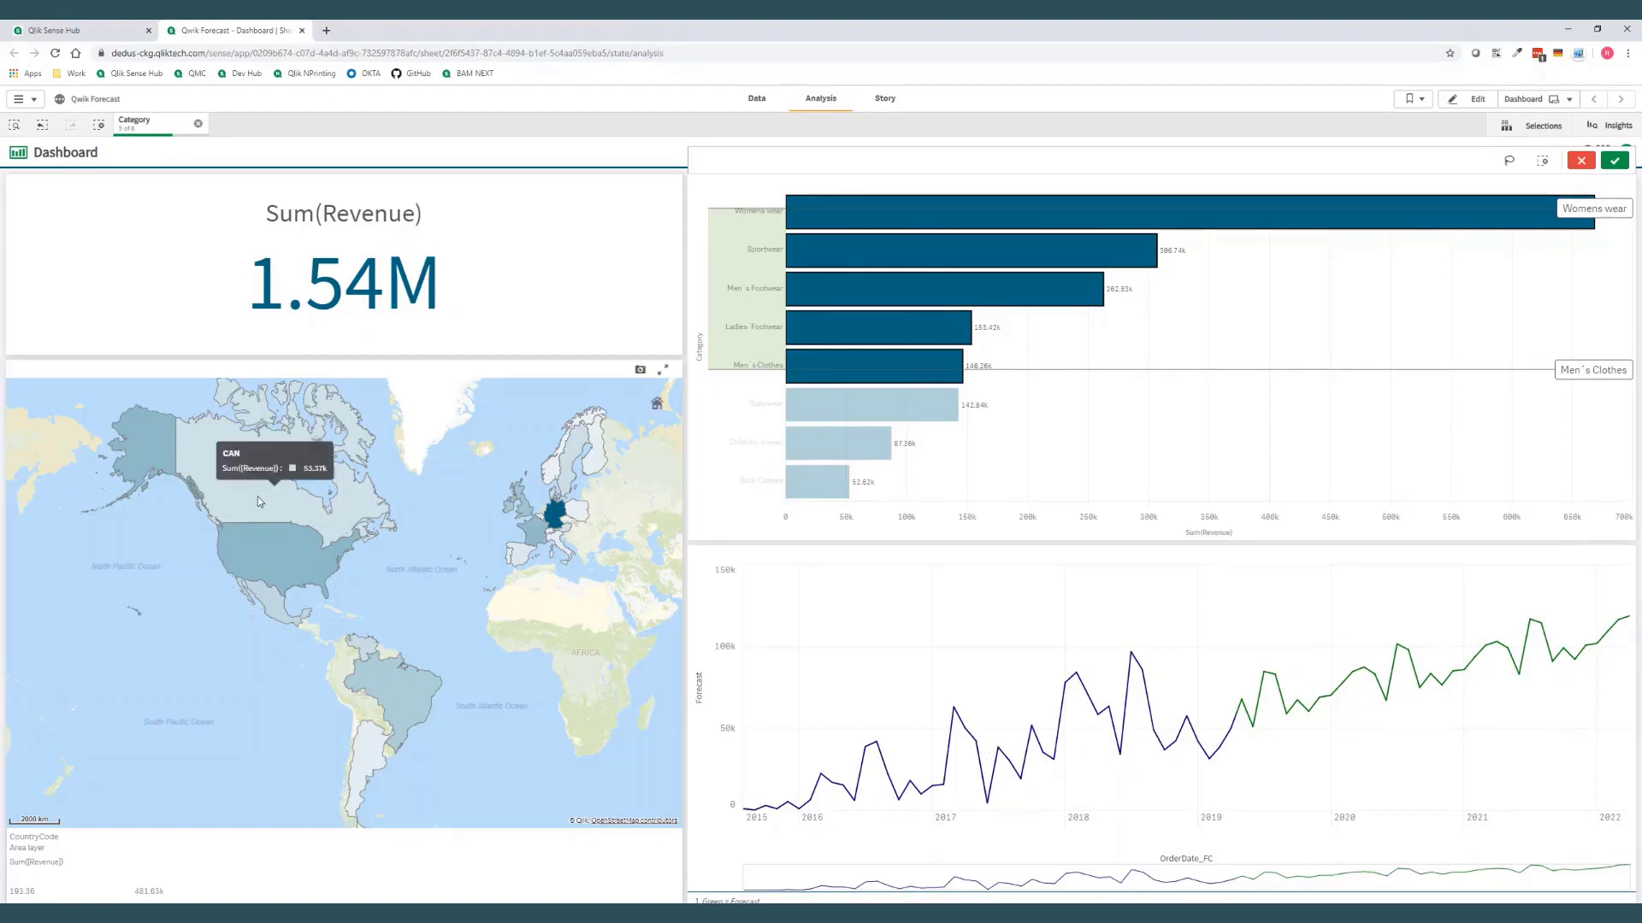
pyautogui.click(261, 501)
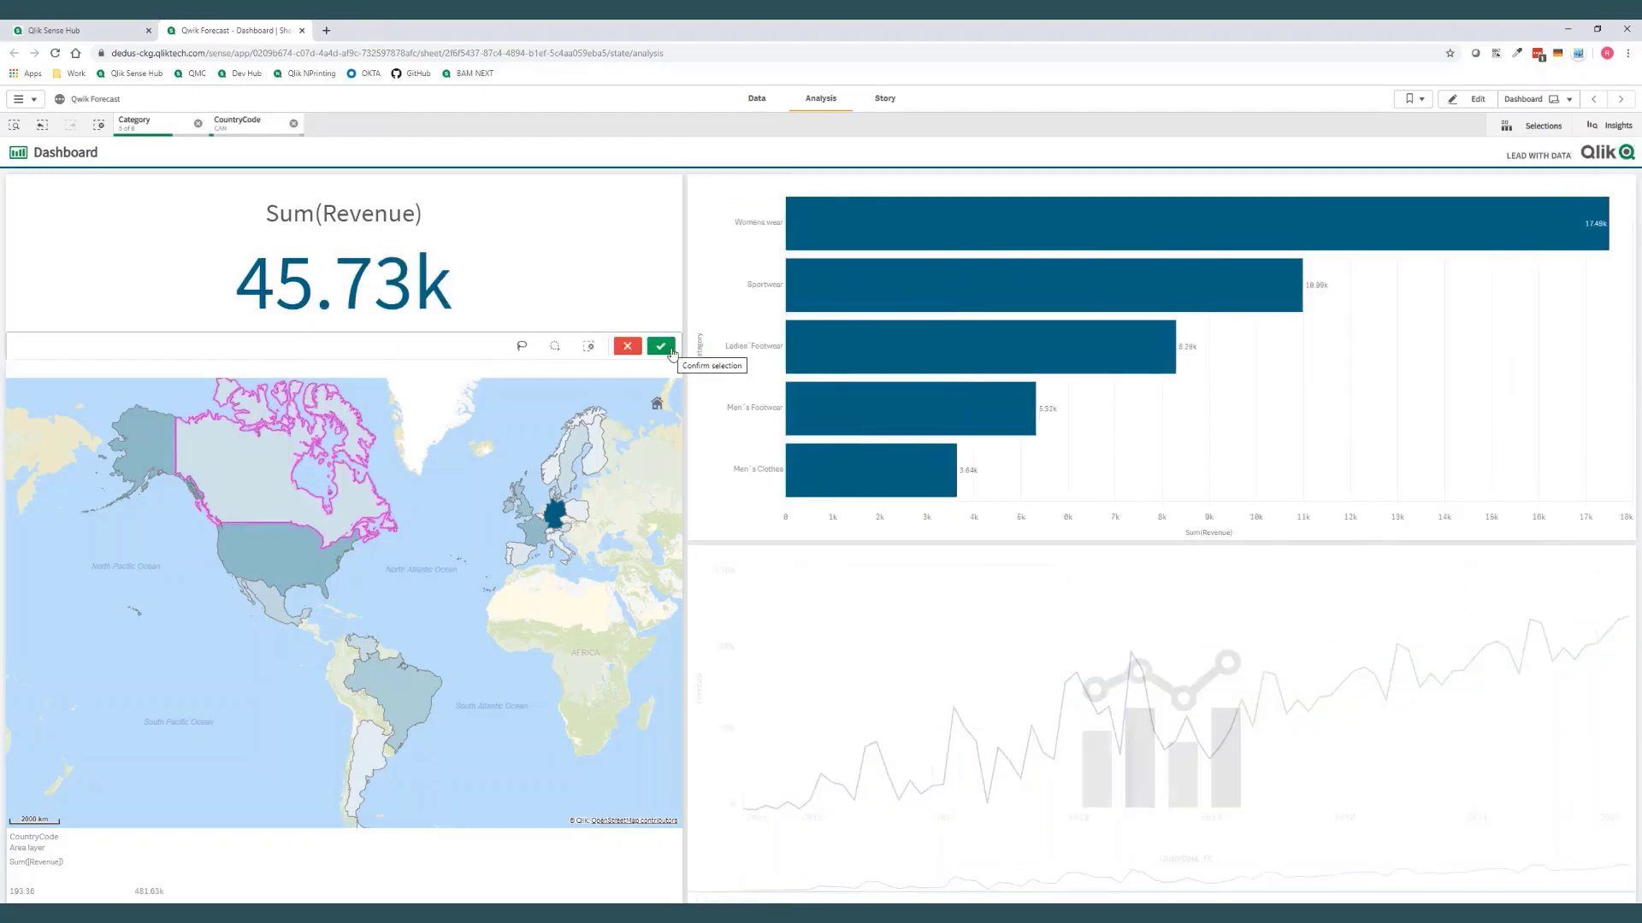
pyautogui.moveTo(732, 445)
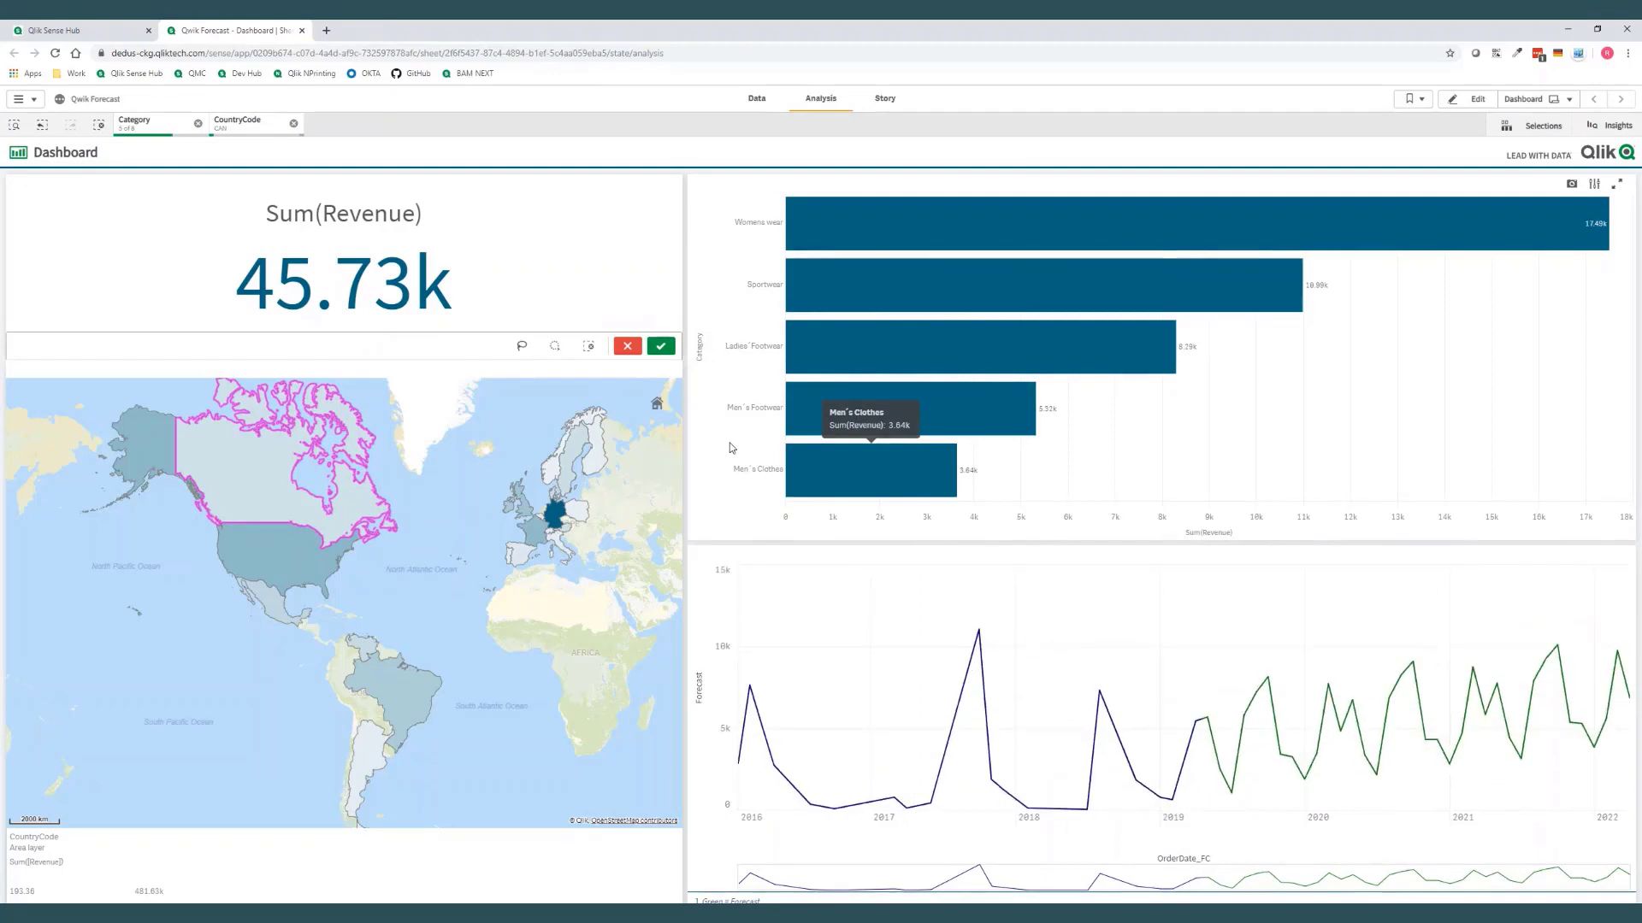
pyautogui.click(663, 347)
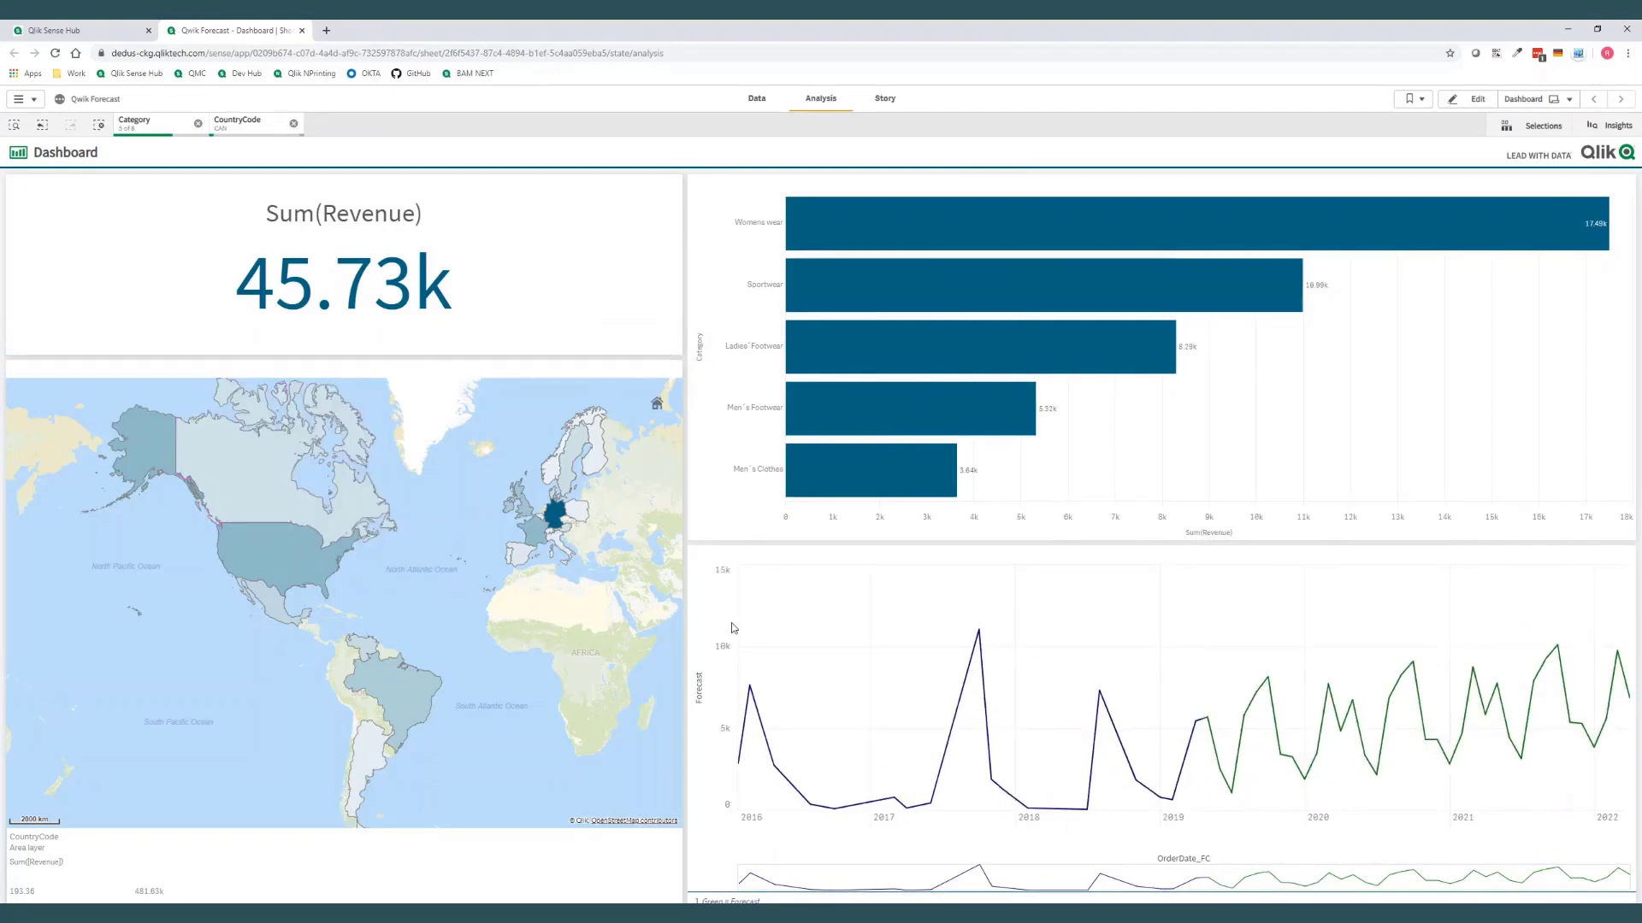